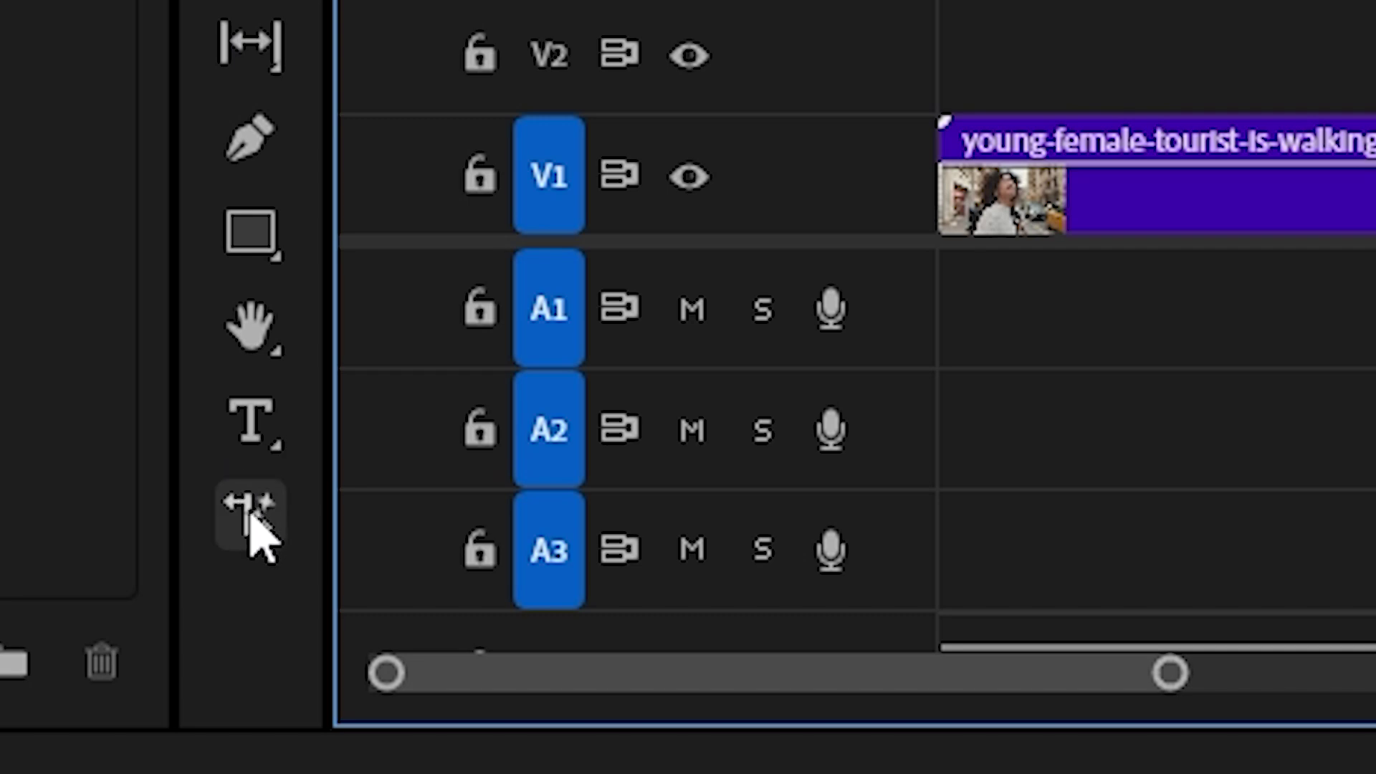
# - Stretch the tourist clip two seconds with Generative Extend, play from 12:13, and zoom the timeline in
pyautogui.click(251, 523)
pyautogui.moveTo(593, 387); pyautogui.dragTo(952, 390)
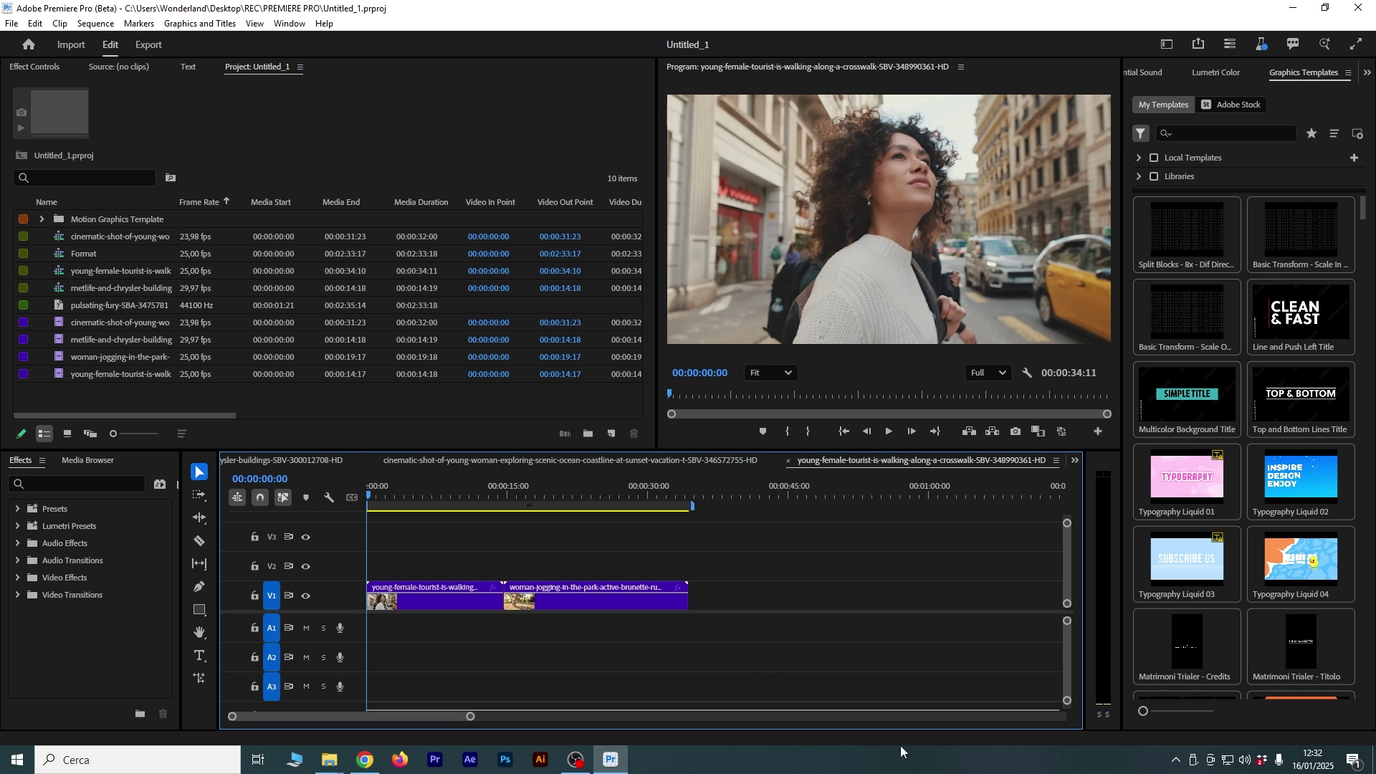
pyautogui.click(484, 494)
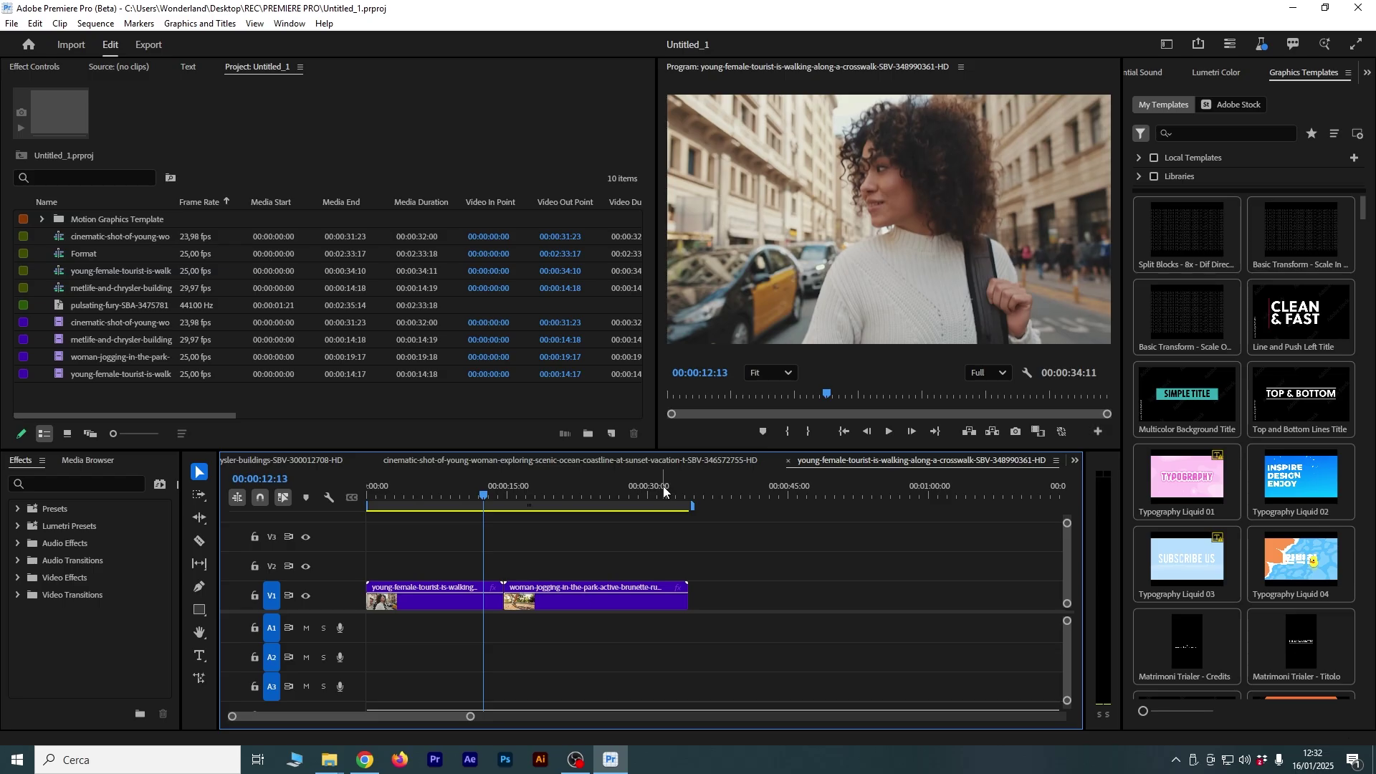
pyautogui.press('space')
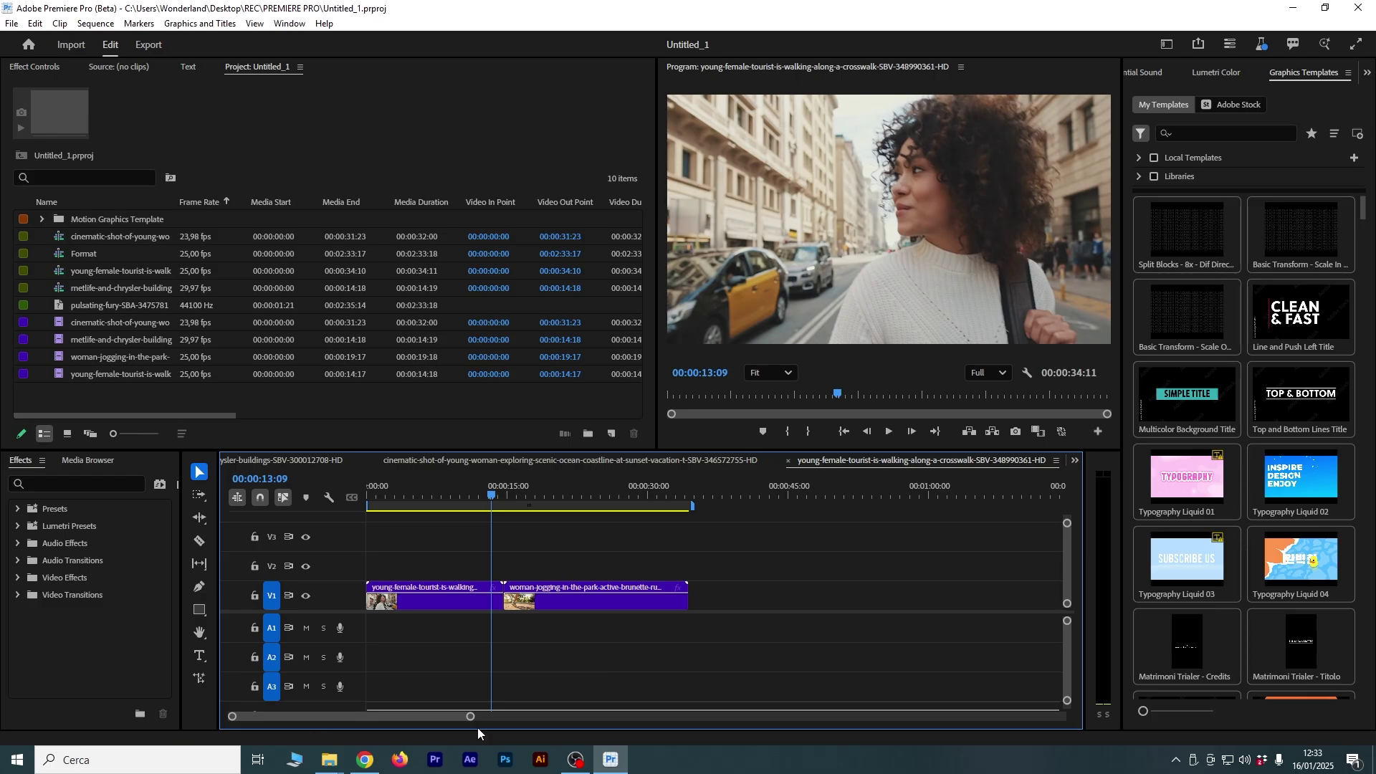
pyautogui.moveTo(473, 718); pyautogui.dragTo(423, 717)
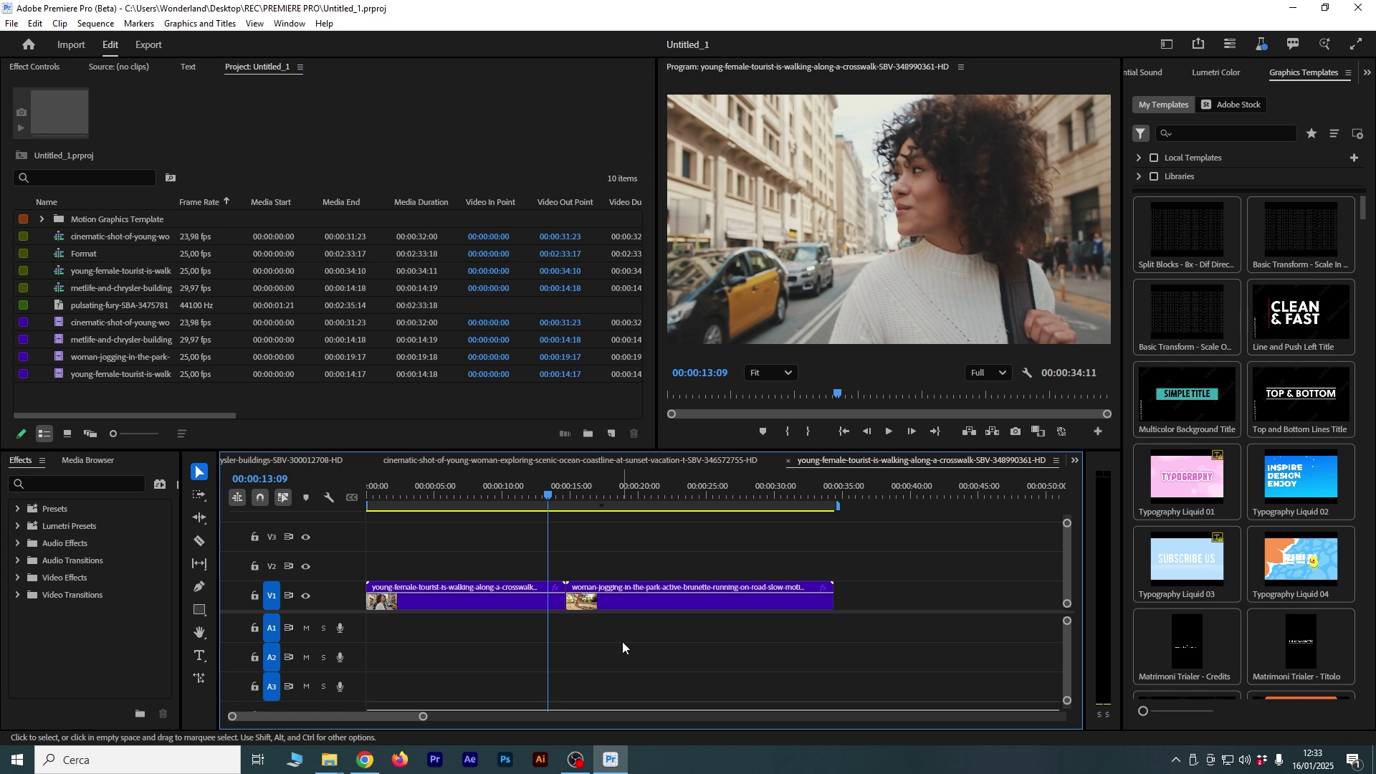
# - Play the sequence from the start, then park the playhead at 14:12, just before the tourist clip ends
pyautogui.press('Home')
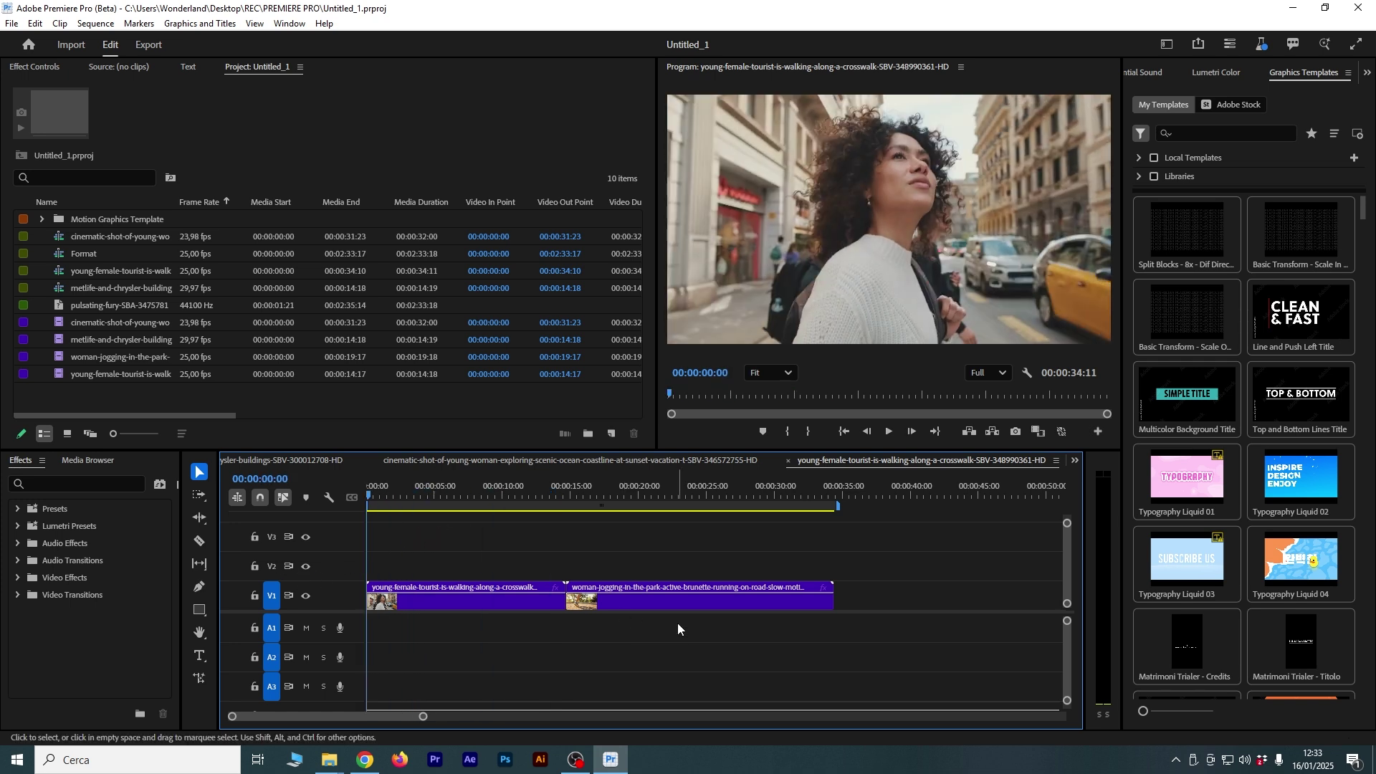
pyautogui.press('space')
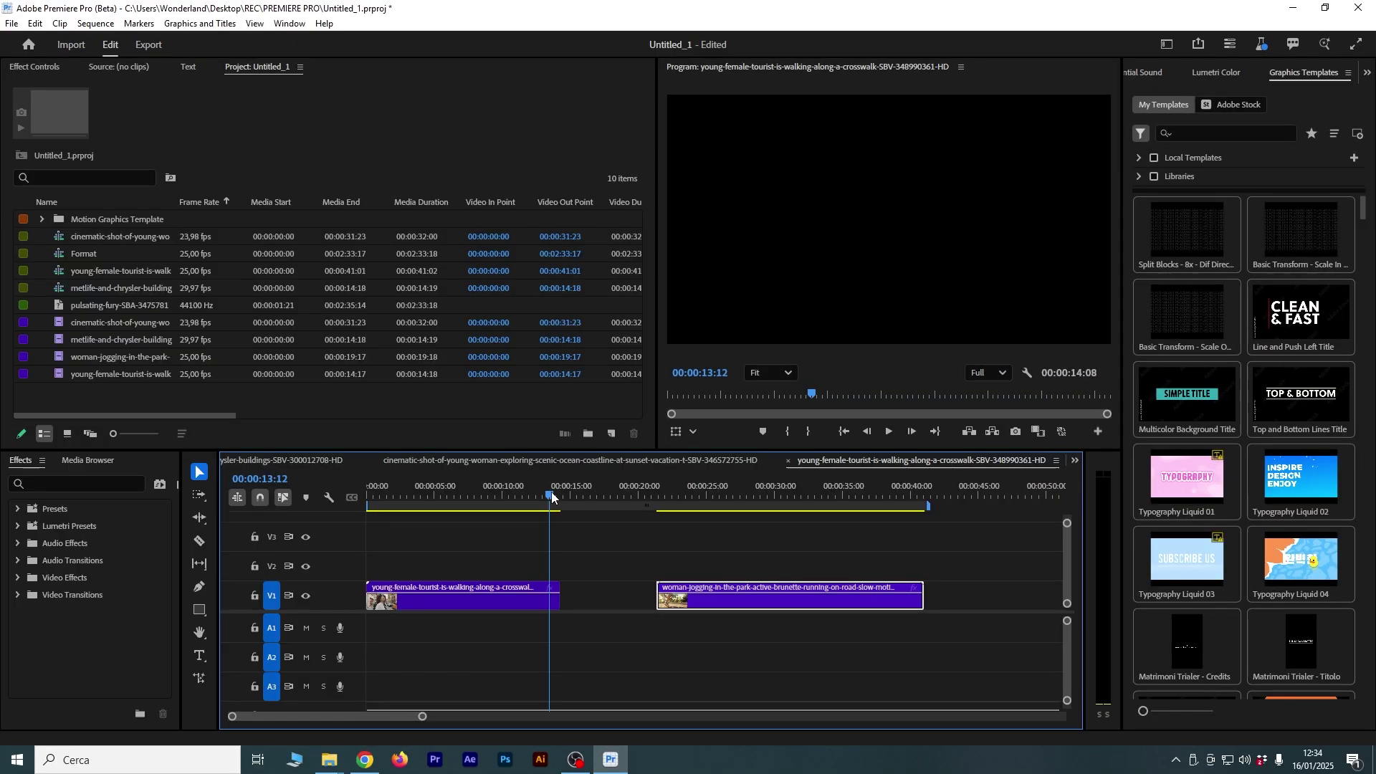
pyautogui.moveTo(559, 594); pyautogui.dragTo(617, 600)
pyautogui.click(562, 502)
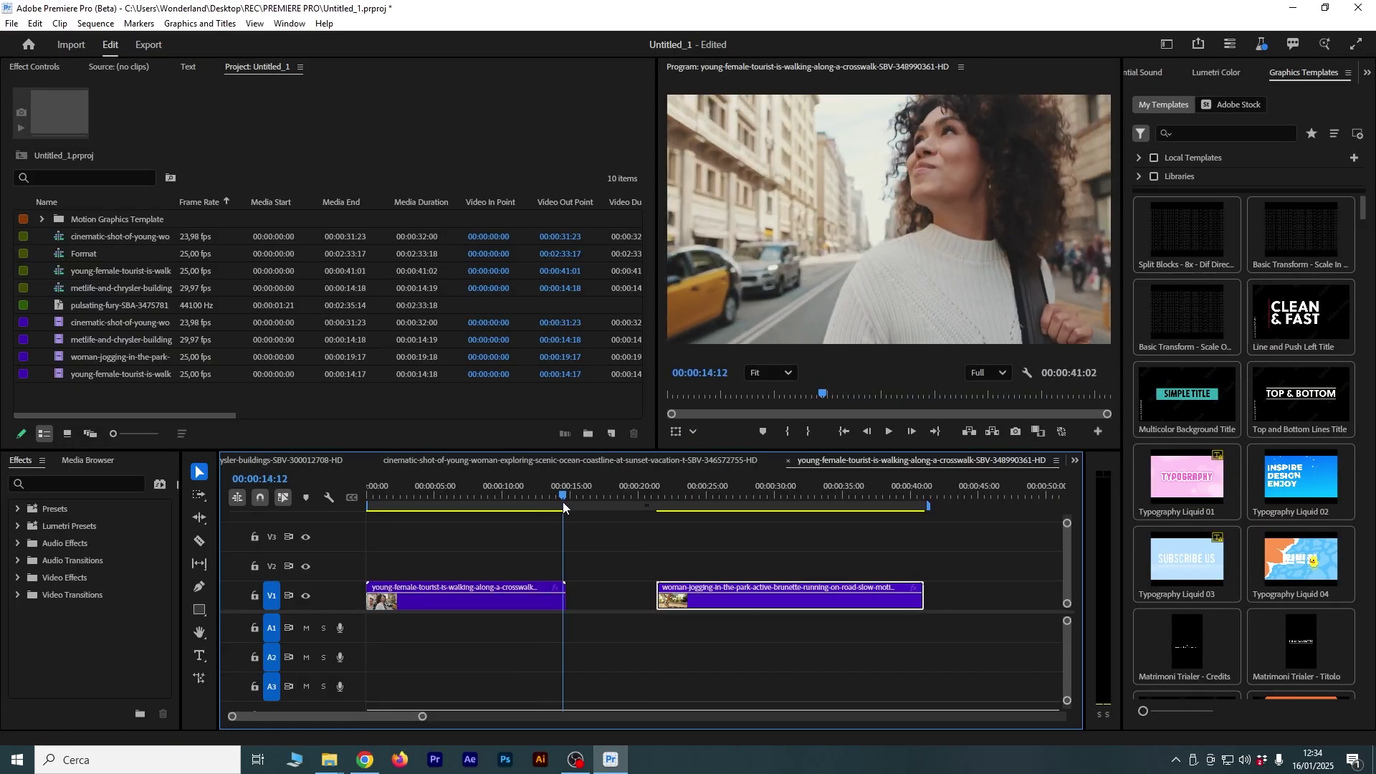
pyautogui.moveTo(563, 504); pyautogui.dragTo(562, 504)
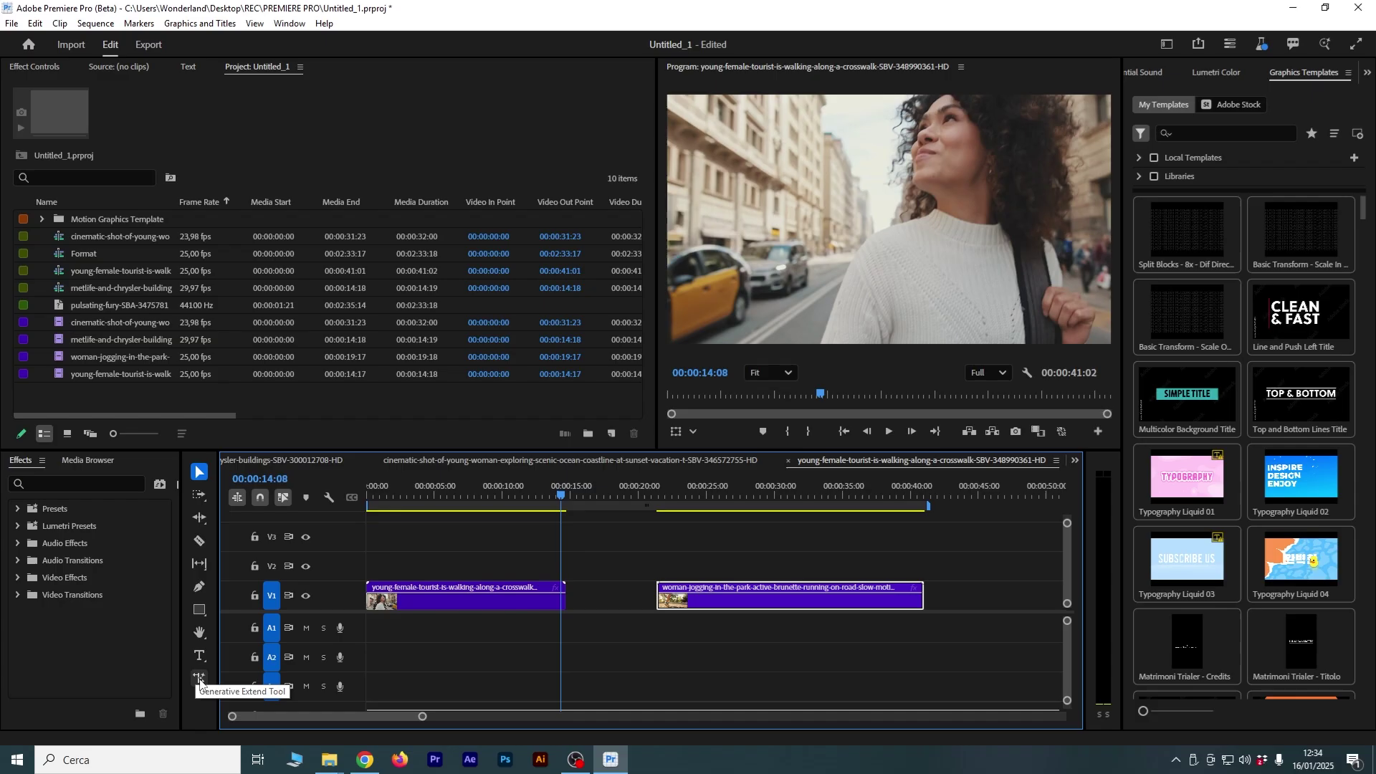
# - Drag the tourist clip's out point +00:00:02:00 with the Generative Extend Tool to start generation
pyautogui.click(433, 616)
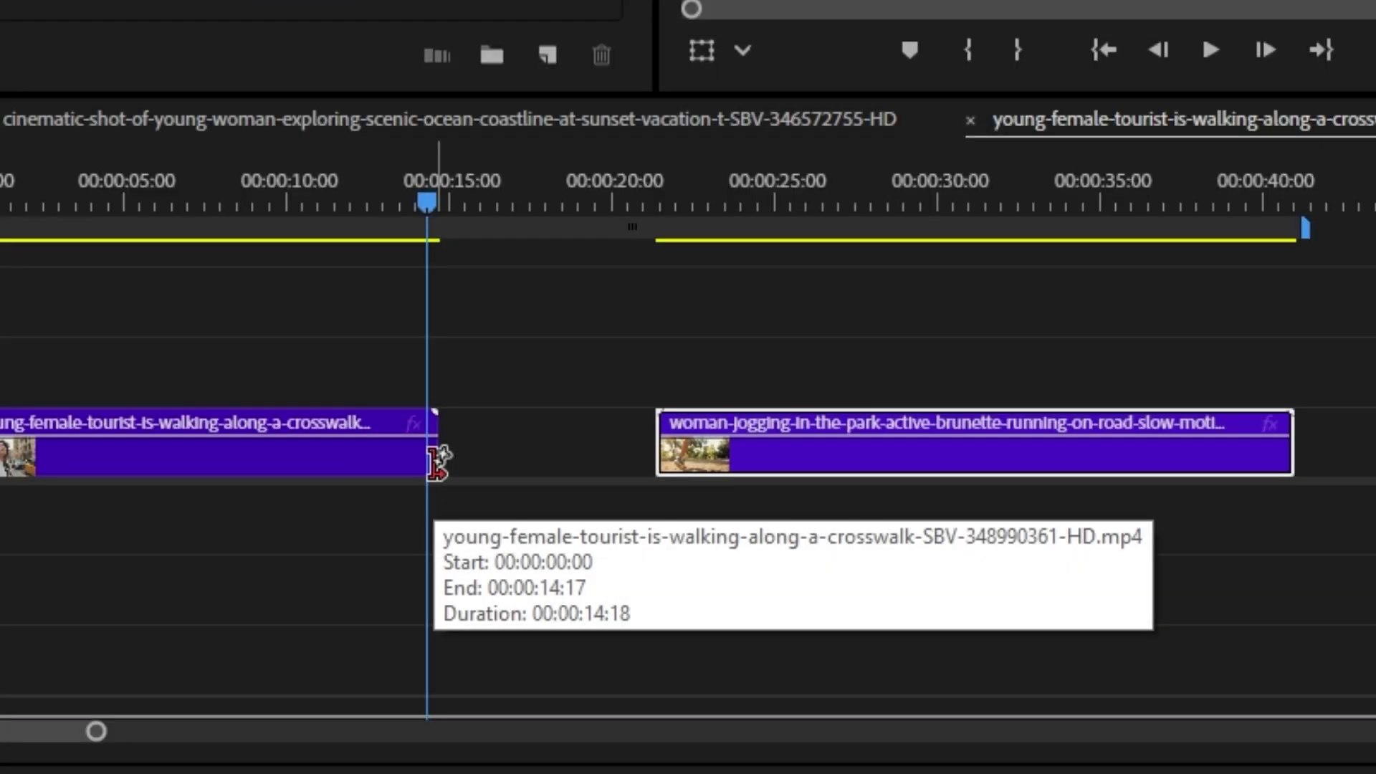
pyautogui.moveTo(438, 459); pyautogui.dragTo(582, 459)
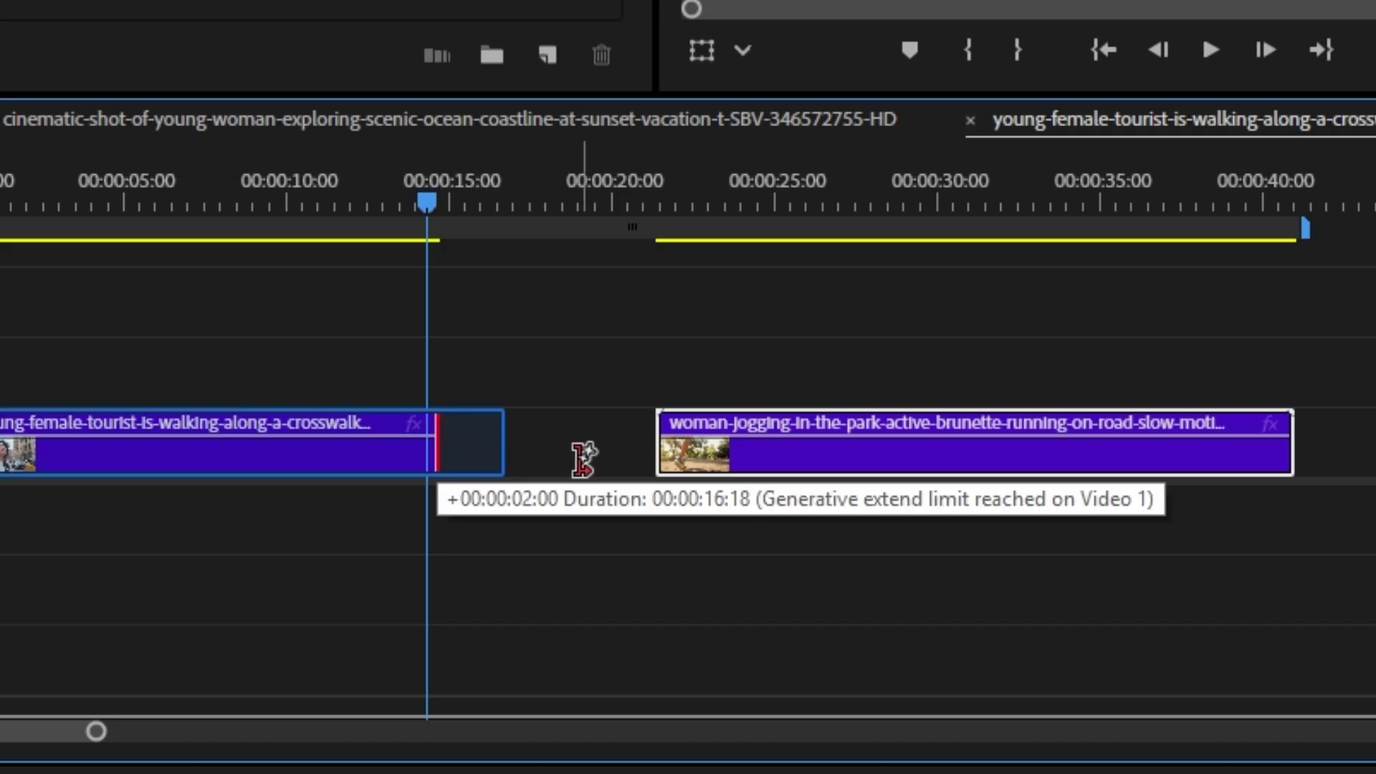
pyautogui.moveTo(582, 458); pyautogui.dragTo(579, 462)
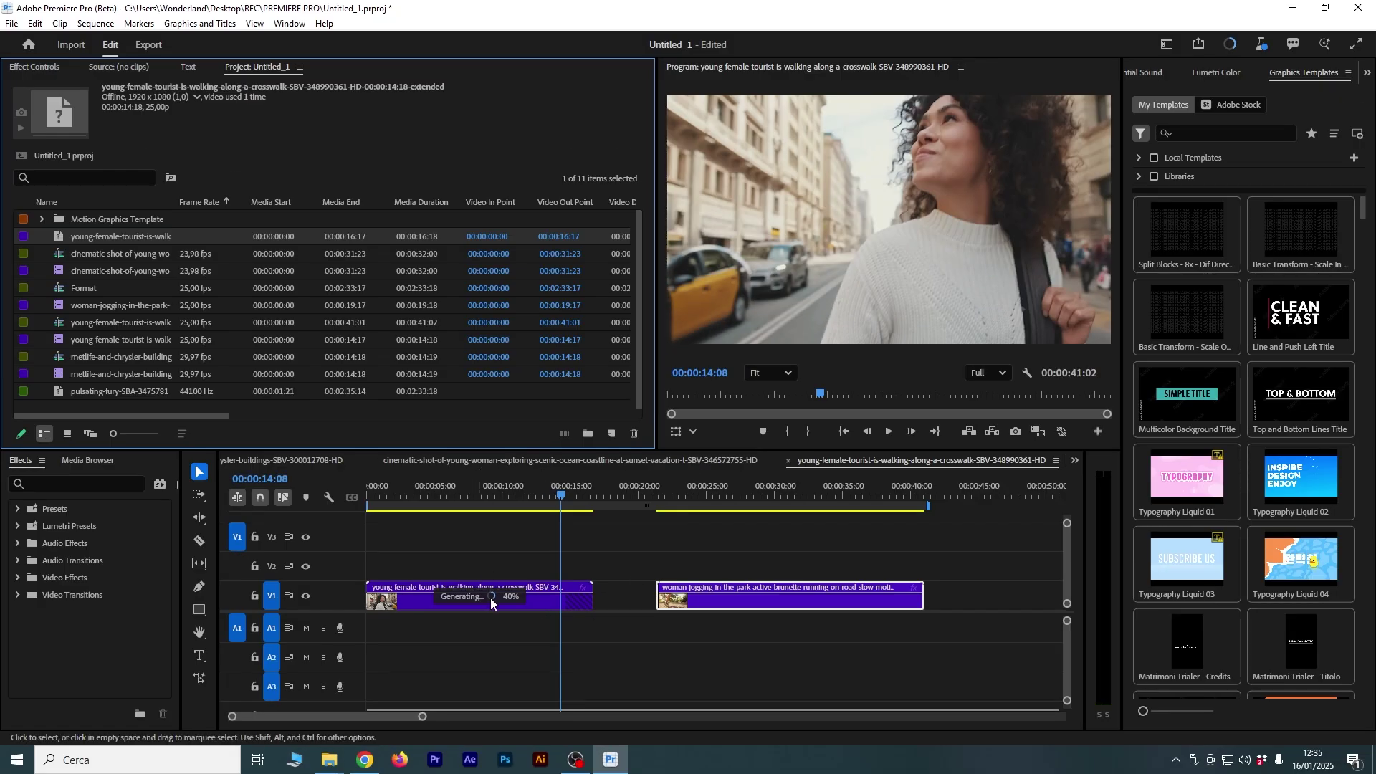
# - Zoom the timeline in, then slightly out, while the two-second extension finishes generating
pyautogui.moveTo(422, 716); pyautogui.dragTo(401, 716)
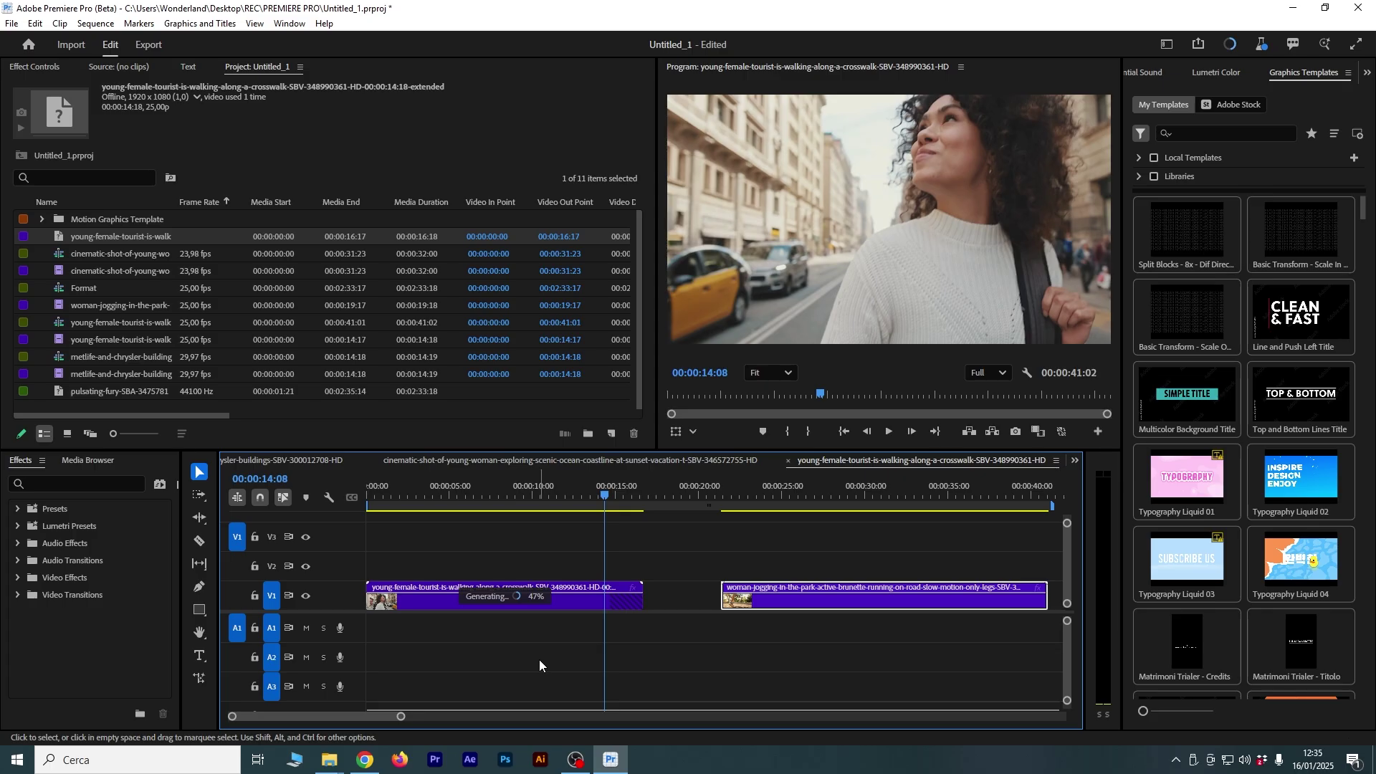
pyautogui.moveTo(401, 716); pyautogui.dragTo(406, 716)
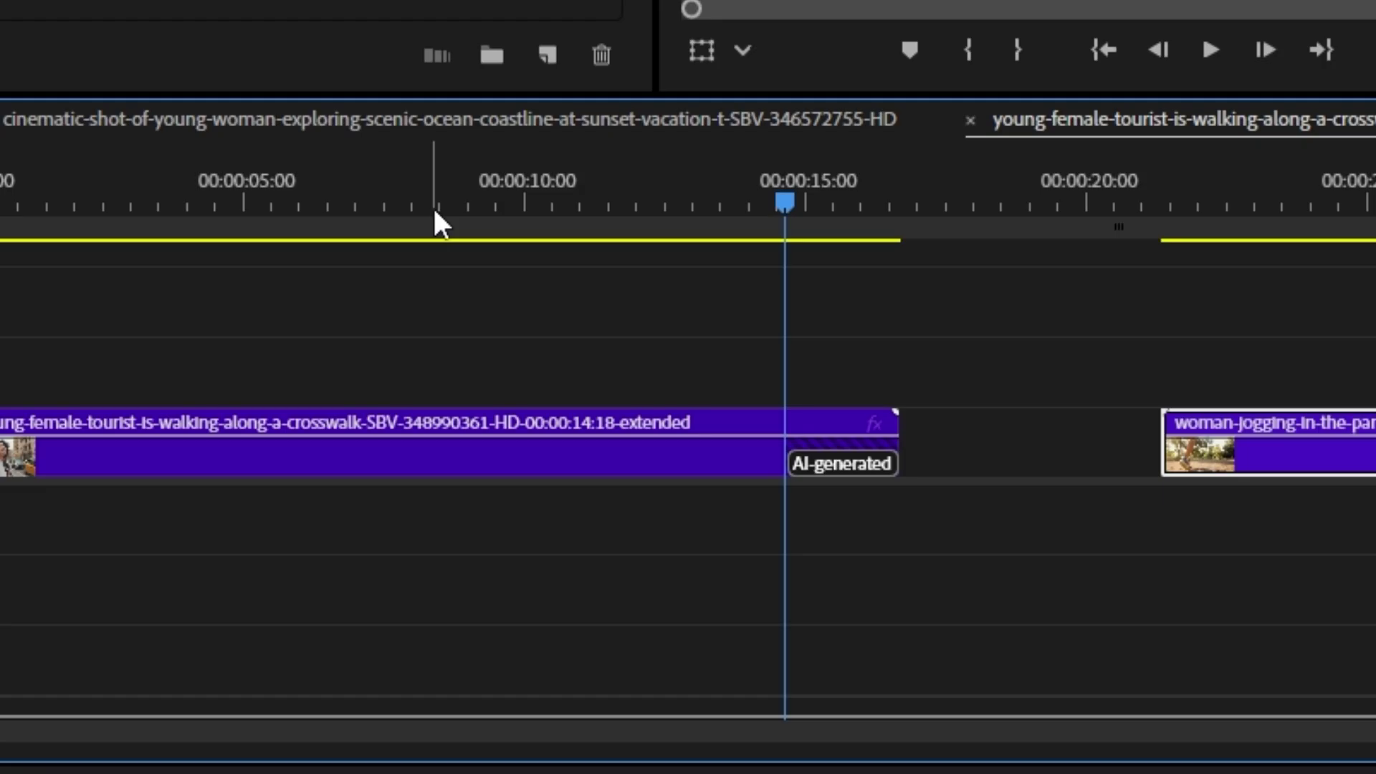
pyautogui.moveTo(800, 212)
pyautogui.mouseDown()
pyautogui.moveTo(705, 211)
pyautogui.moveTo(578, 268)
pyautogui.mouseUp()
pyautogui.click(692, 211)
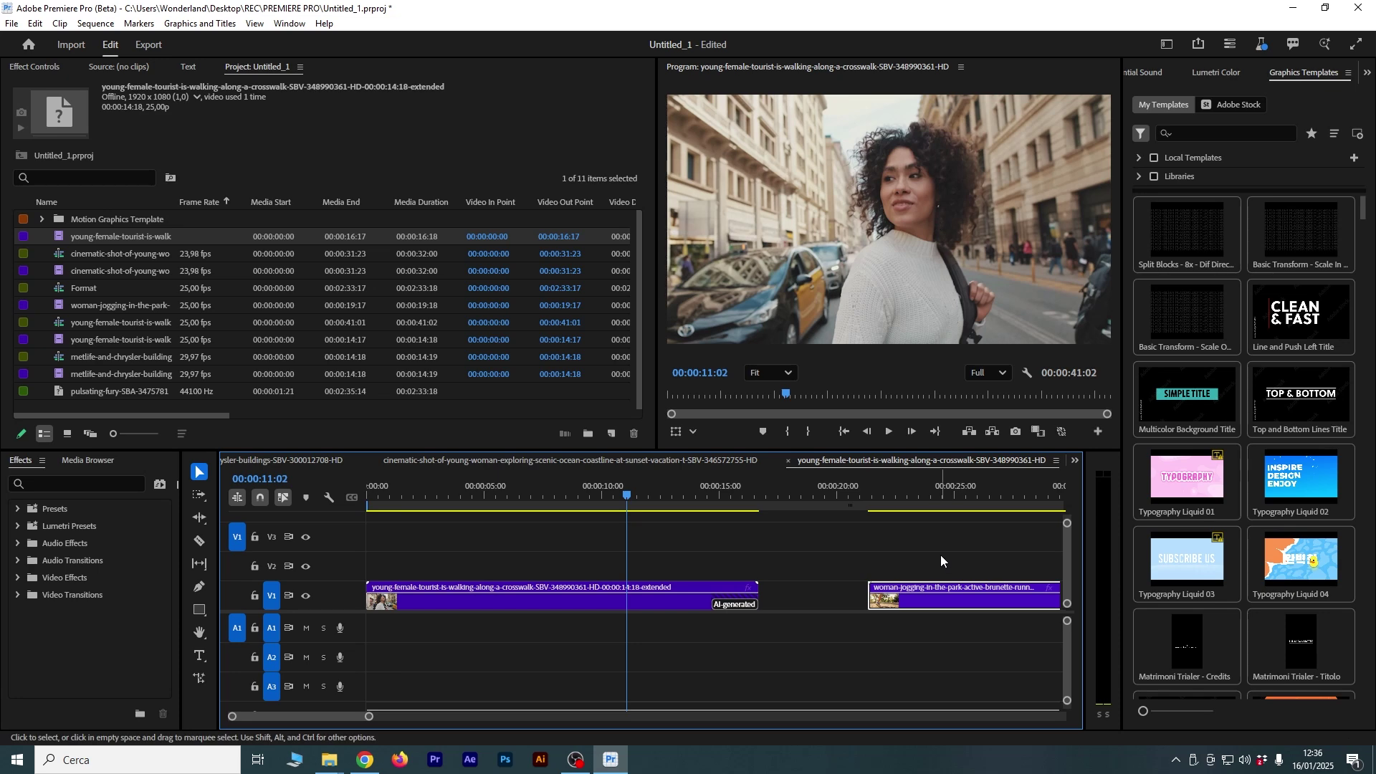
pyautogui.press('space')
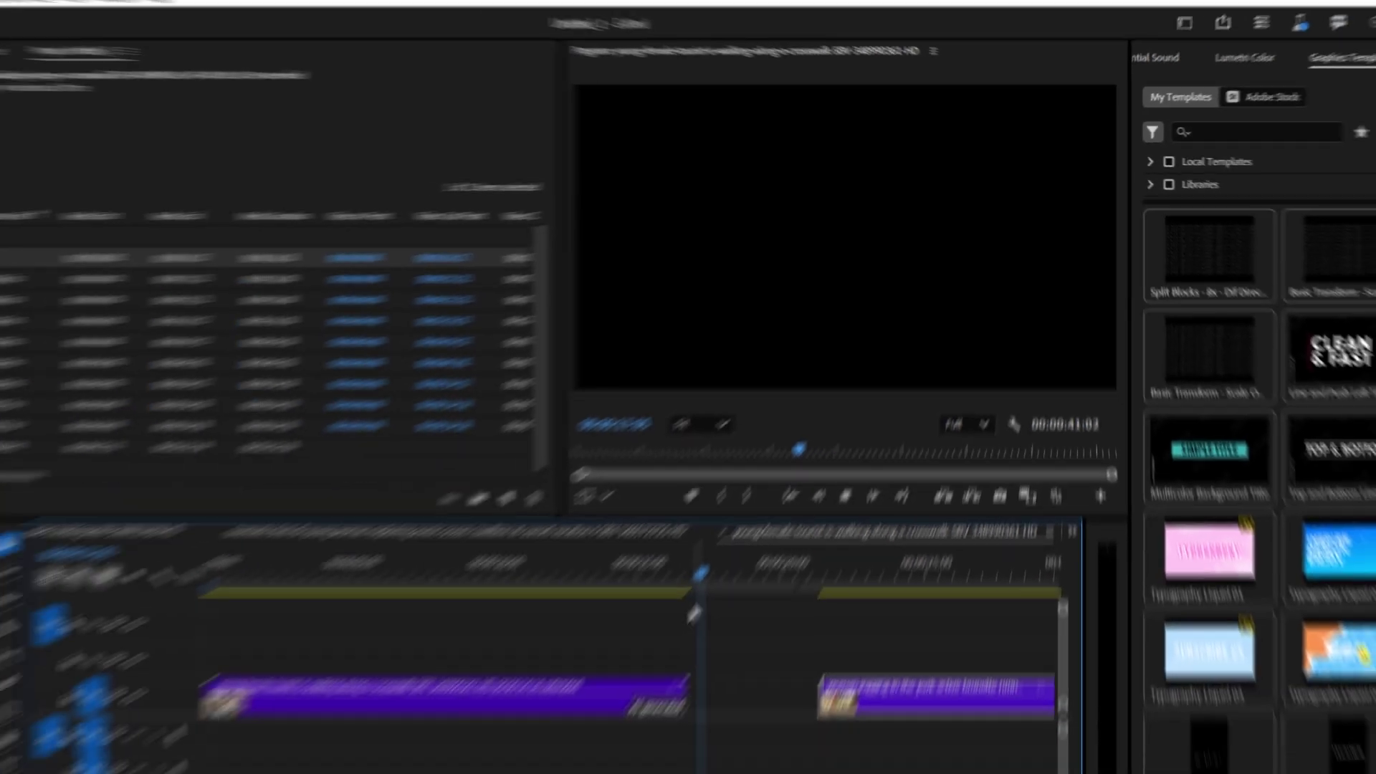
pyautogui.press('space')
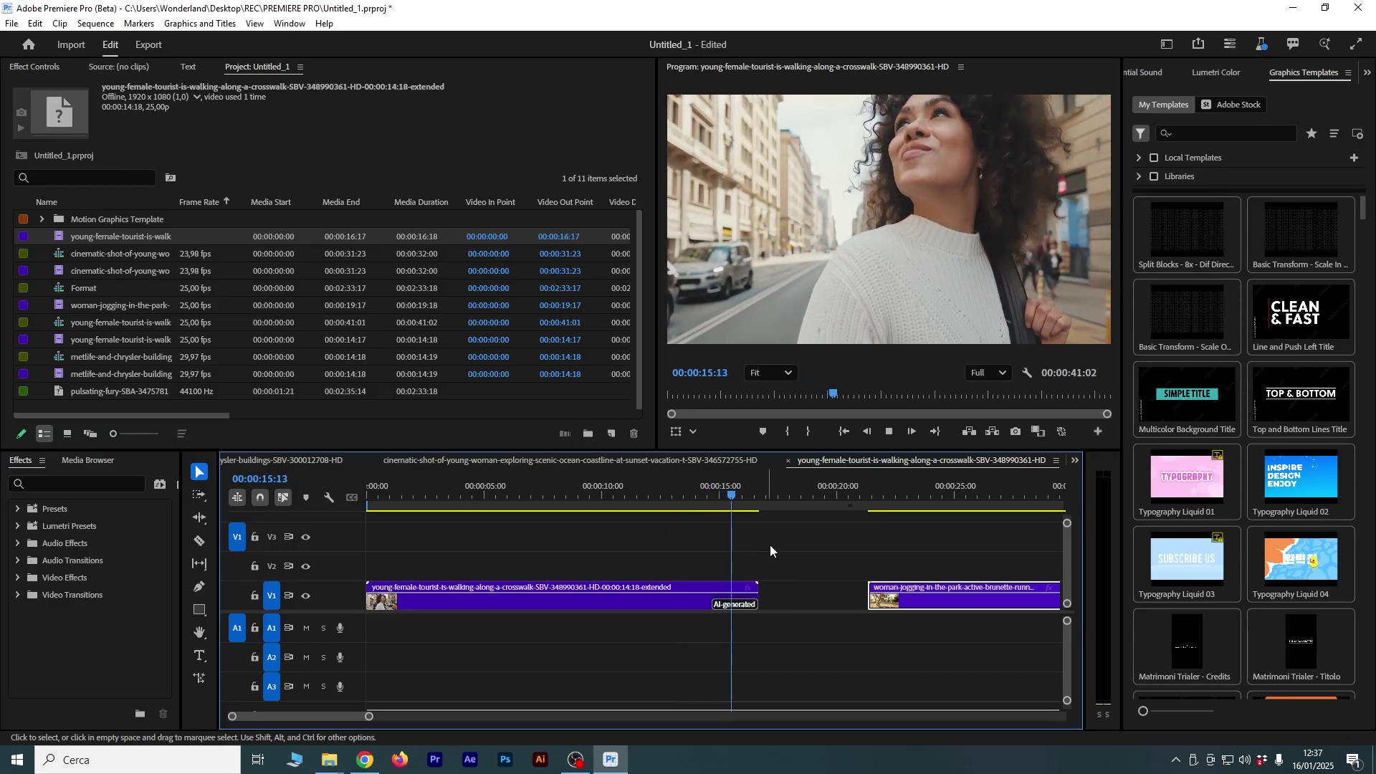
pyautogui.press('space')
pyautogui.moveTo(746, 495); pyautogui.dragTo(702, 496)
pyautogui.press('space')
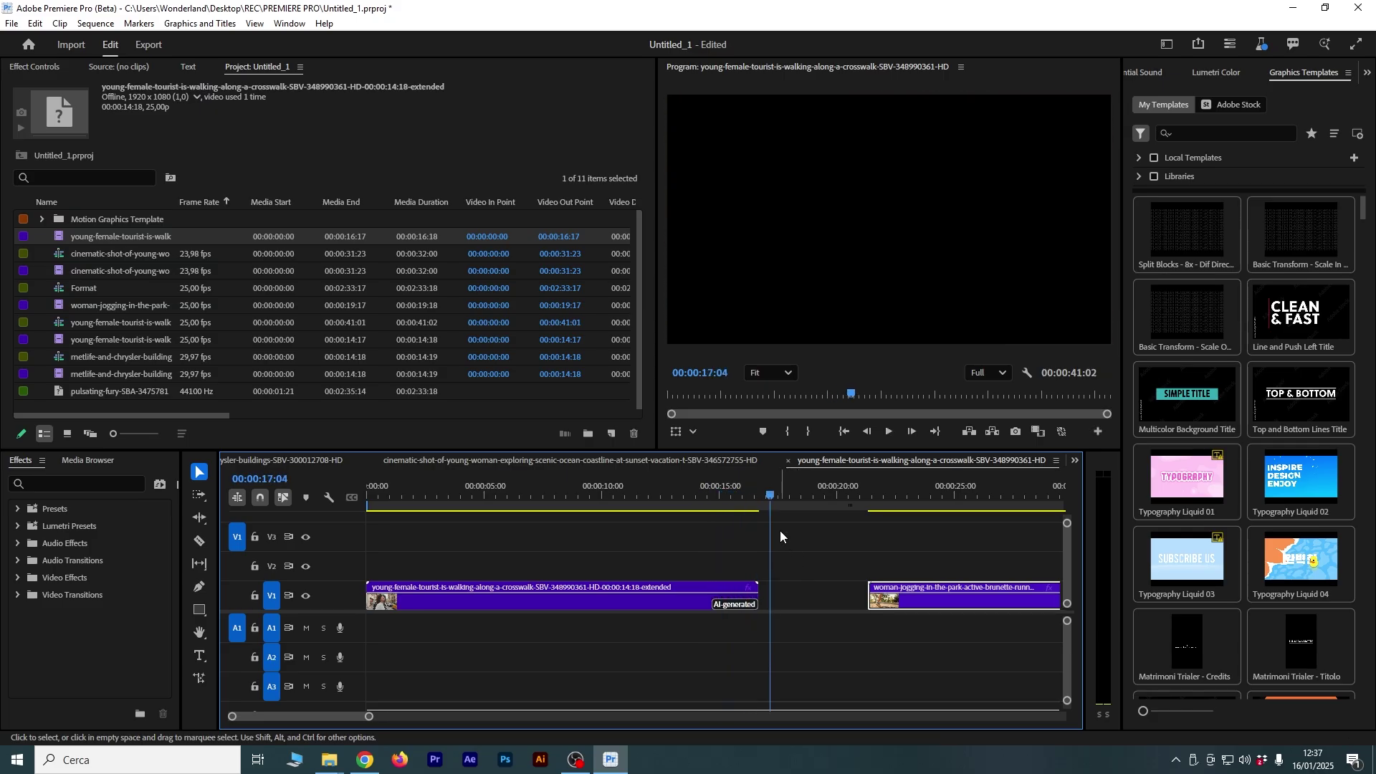
pyautogui.click(745, 496)
pyautogui.moveTo(745, 499); pyautogui.dragTo(750, 525)
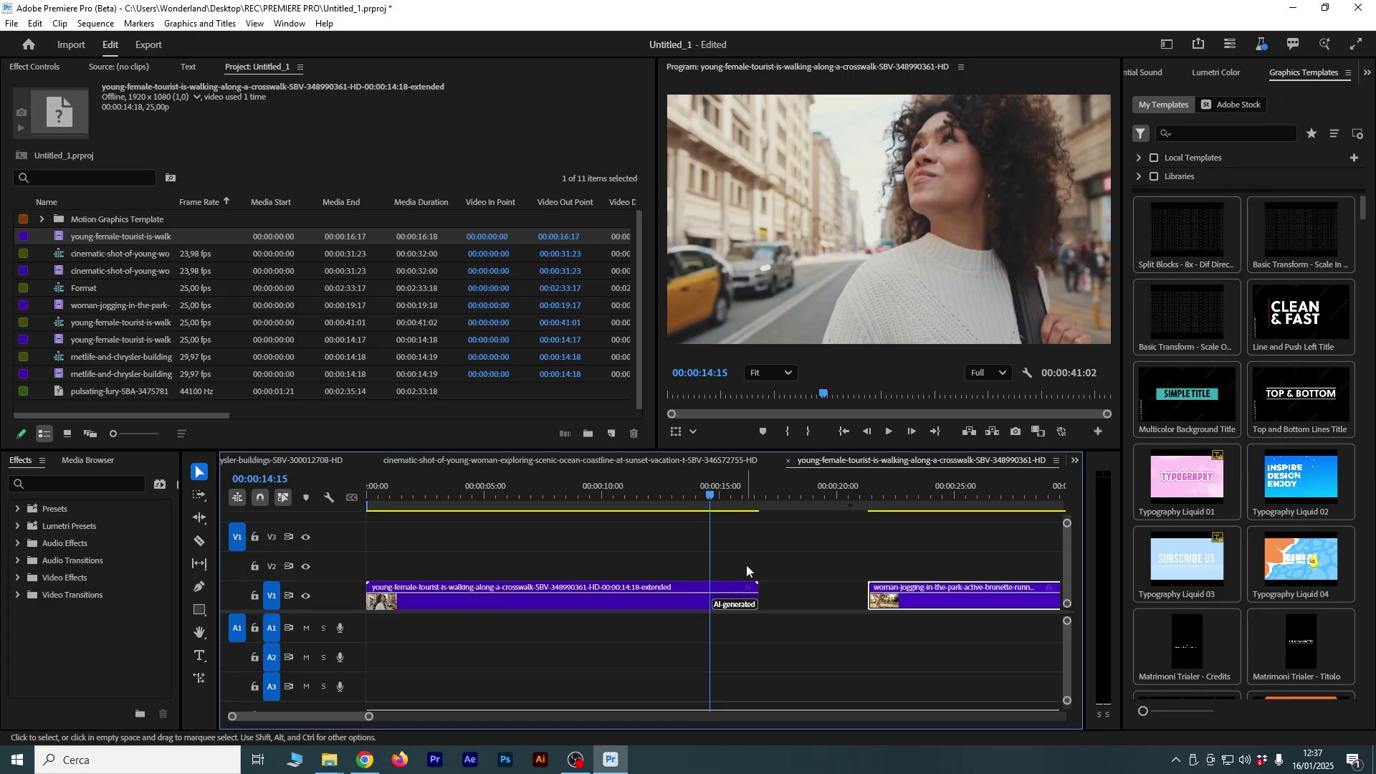
pyautogui.click(712, 496)
pyautogui.moveTo(712, 499); pyautogui.dragTo(710, 526)
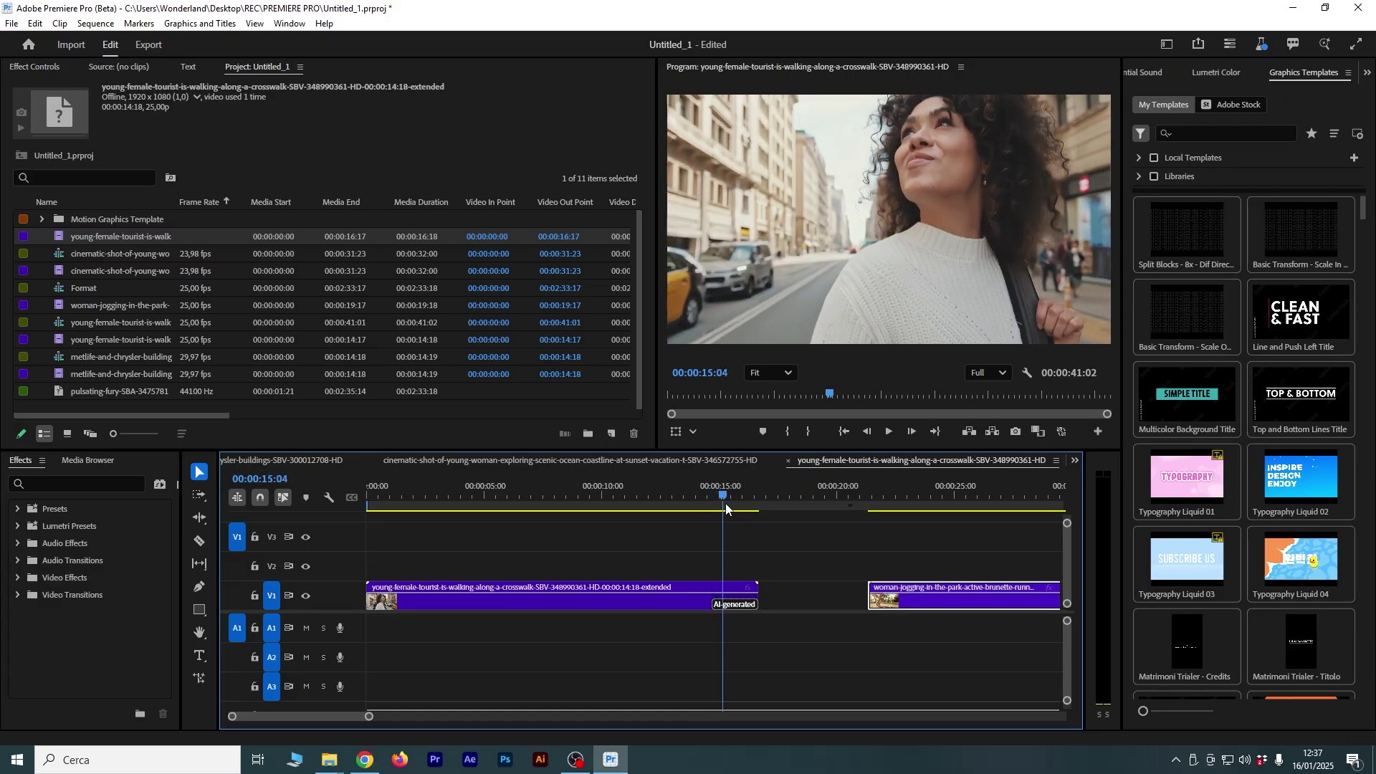
pyautogui.press('space')
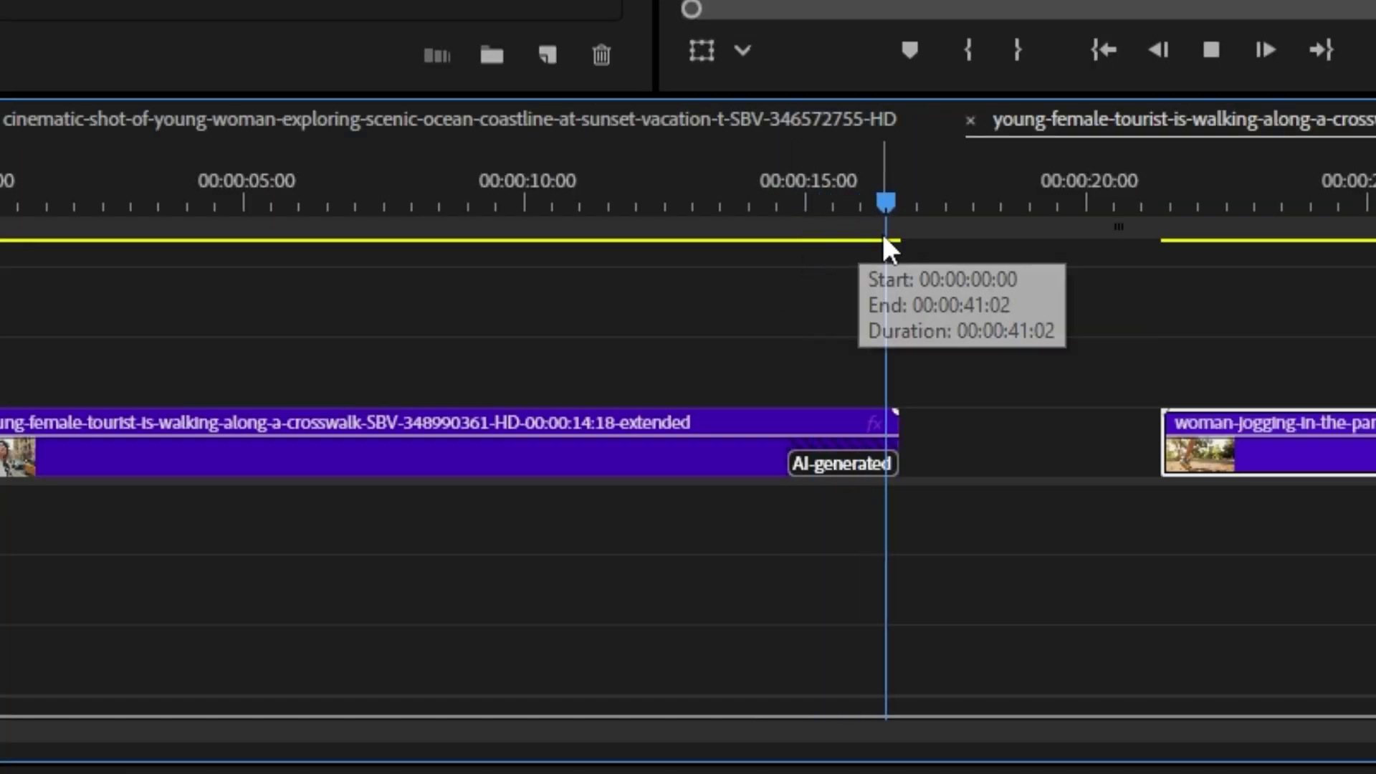
pyautogui.moveTo(868, 205)
pyautogui.mouseDown()
pyautogui.moveTo(823, 423)
pyautogui.moveTo(698, 398)
pyautogui.mouseUp()
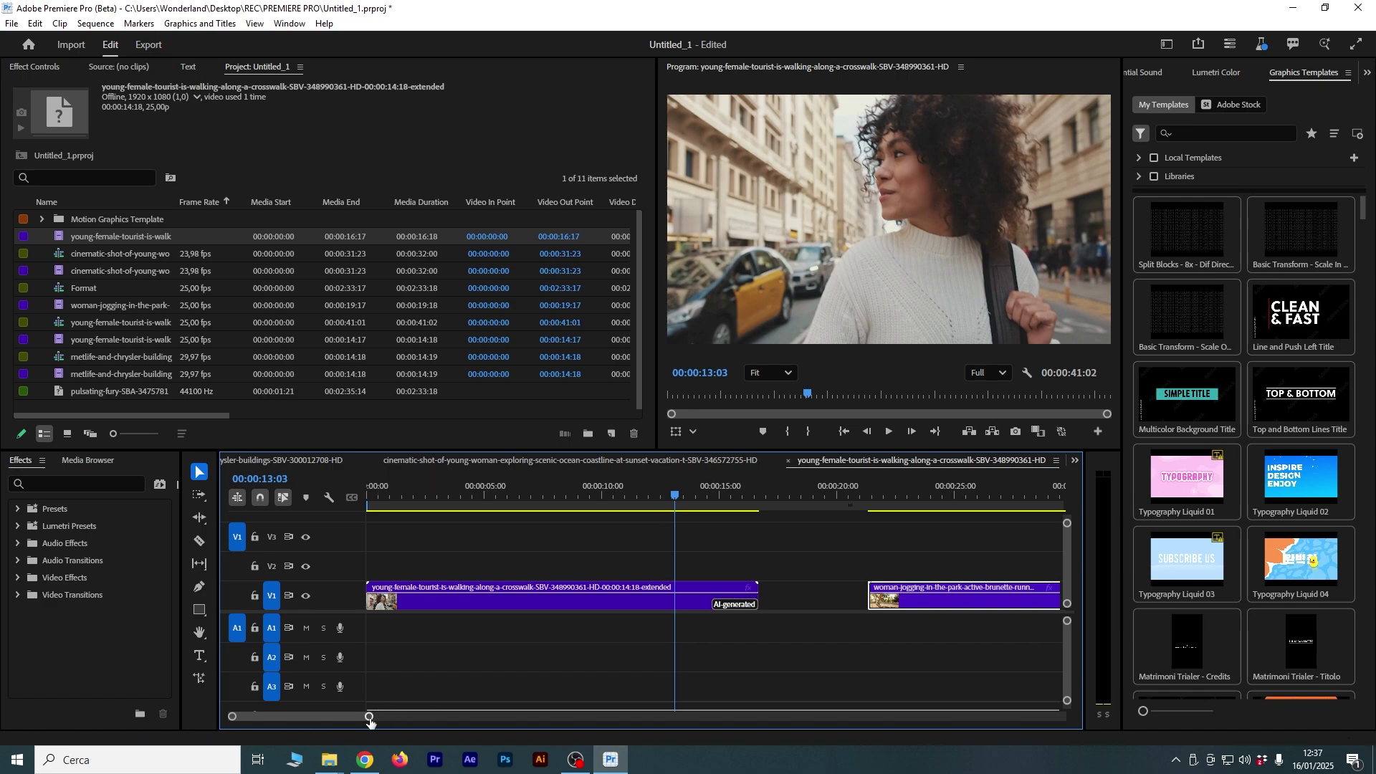
# - Select the extended tourist clip and step from 15:08 back to the seam before its AI tail
pyautogui.moveTo(369, 717); pyautogui.dragTo(410, 716)
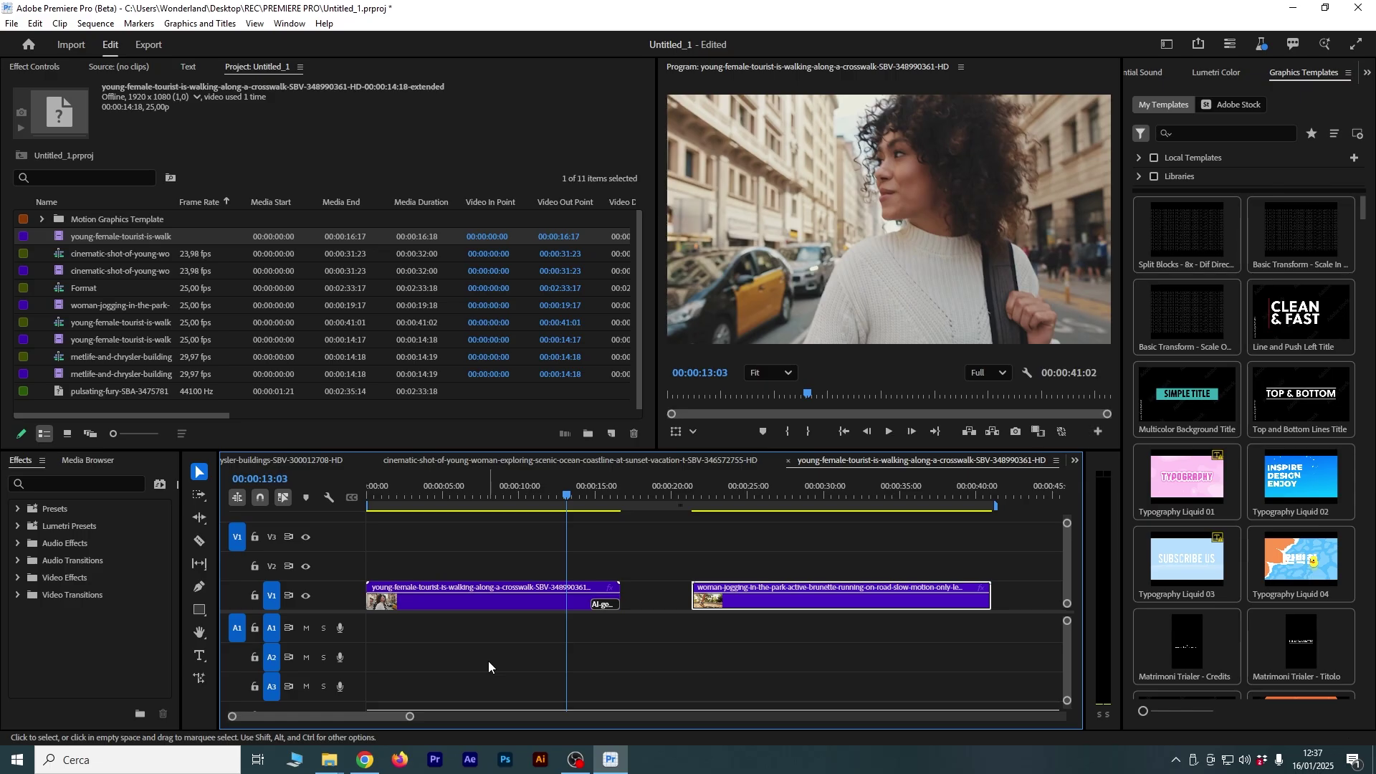
pyautogui.click(518, 603)
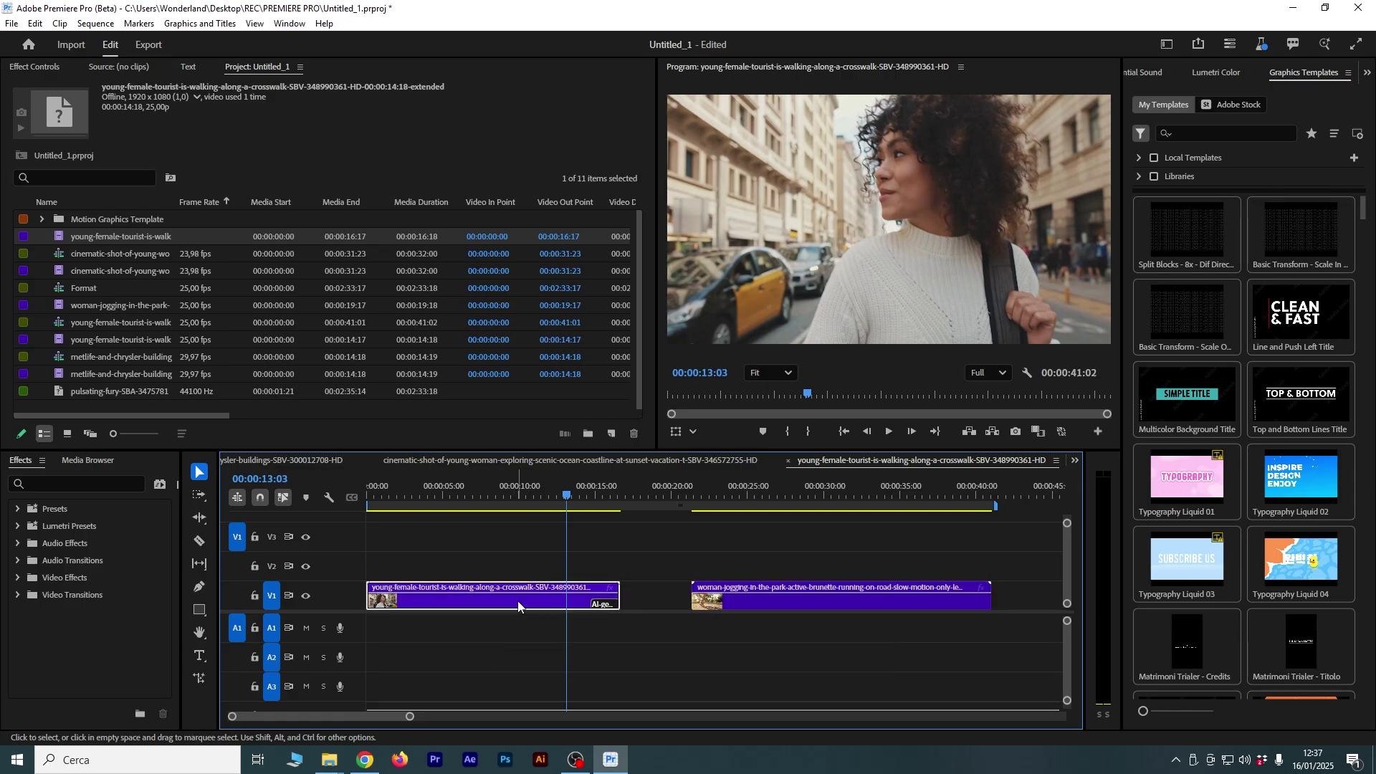
pyautogui.click(601, 496)
pyautogui.press('j')
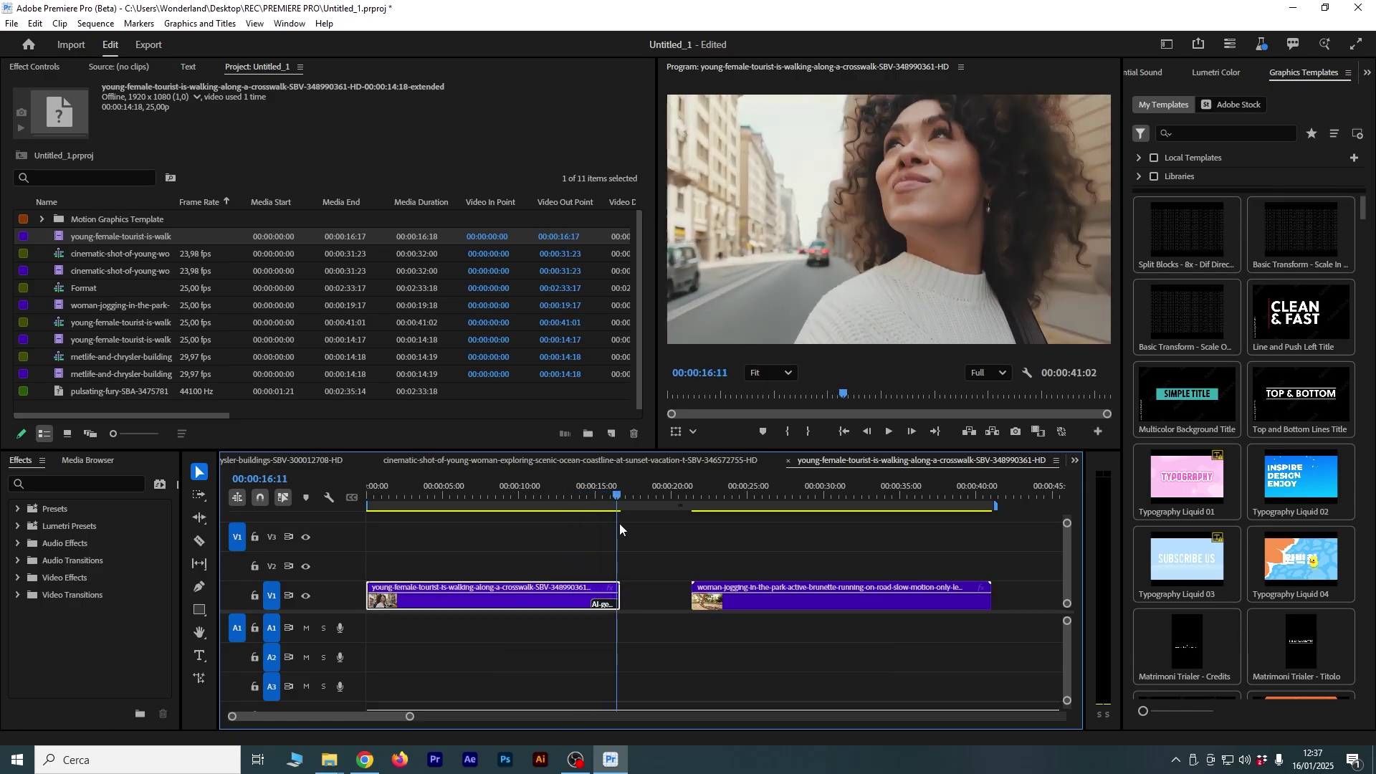
pyautogui.press('k')
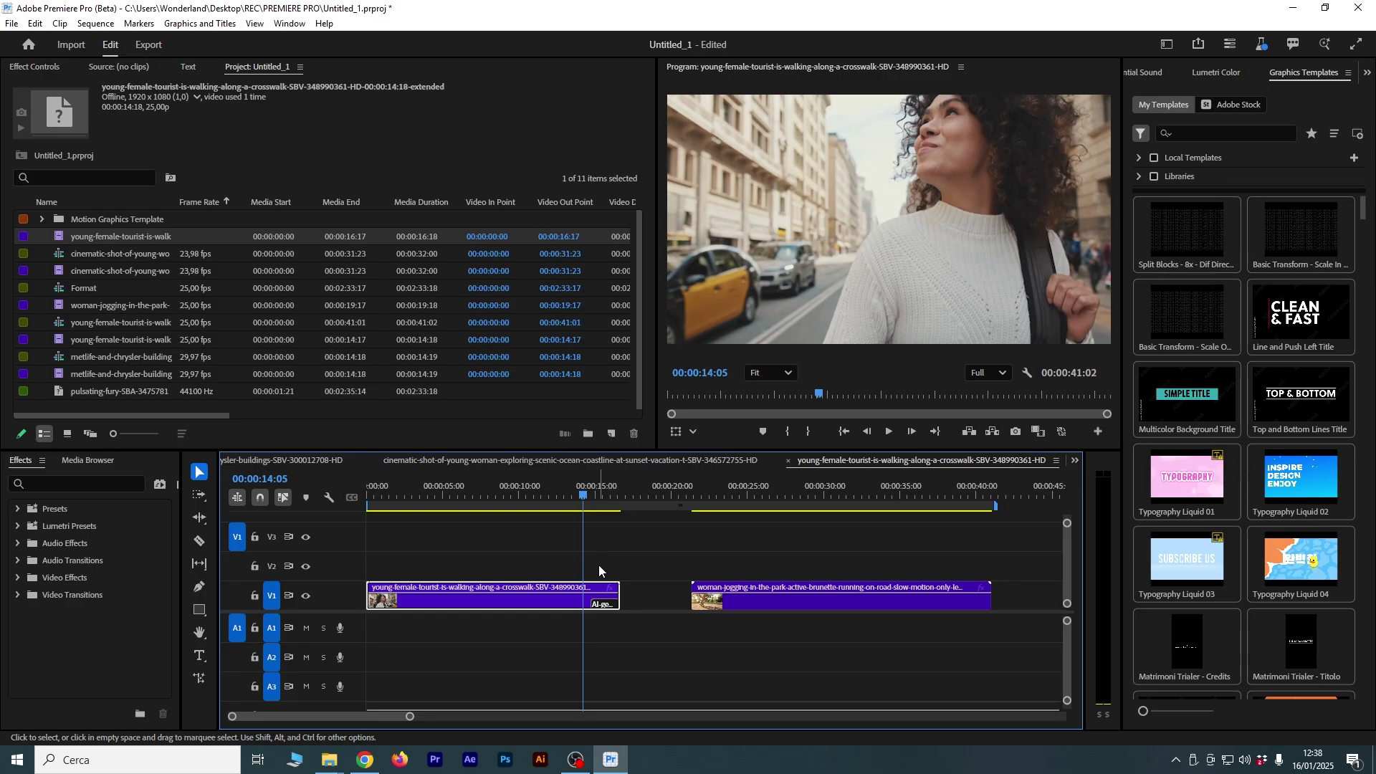
# - Scrub across the gap onto the jogging clip and play its ending from near 35:22
pyautogui.moveTo(645, 496)
pyautogui.mouseDown()
pyautogui.moveTo(708, 517)
pyautogui.moveTo(406, 571)
pyautogui.moveTo(582, 552)
pyautogui.mouseUp()
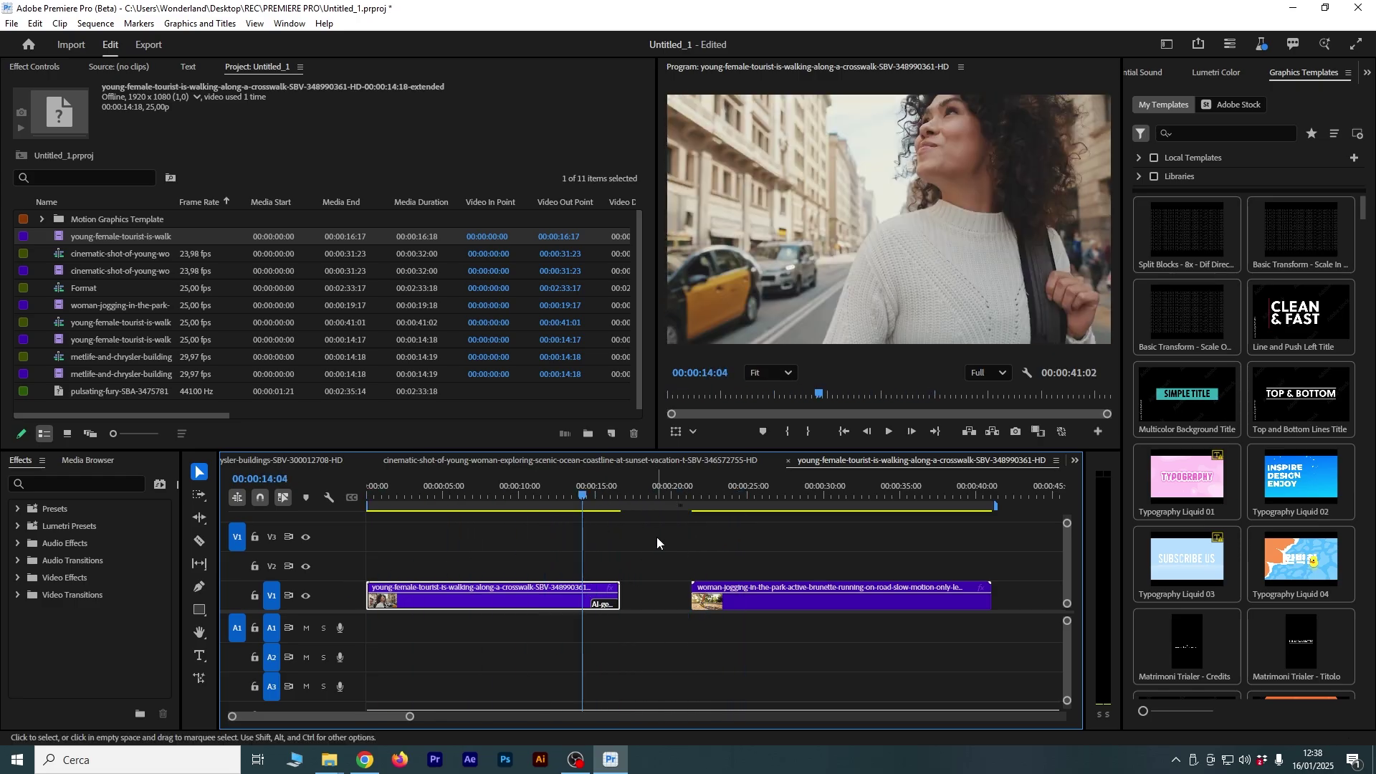
pyautogui.scroll(-5, 625, 562)
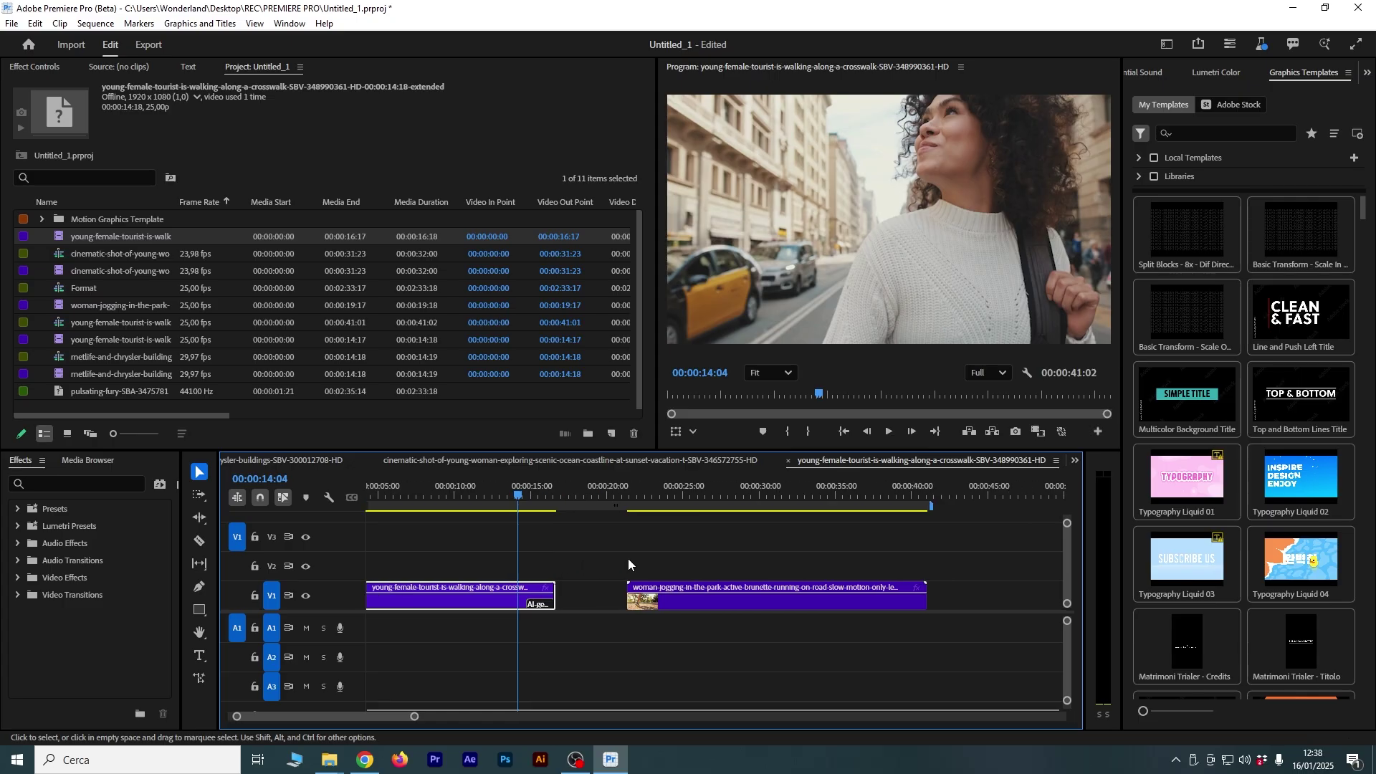
pyautogui.click(699, 498)
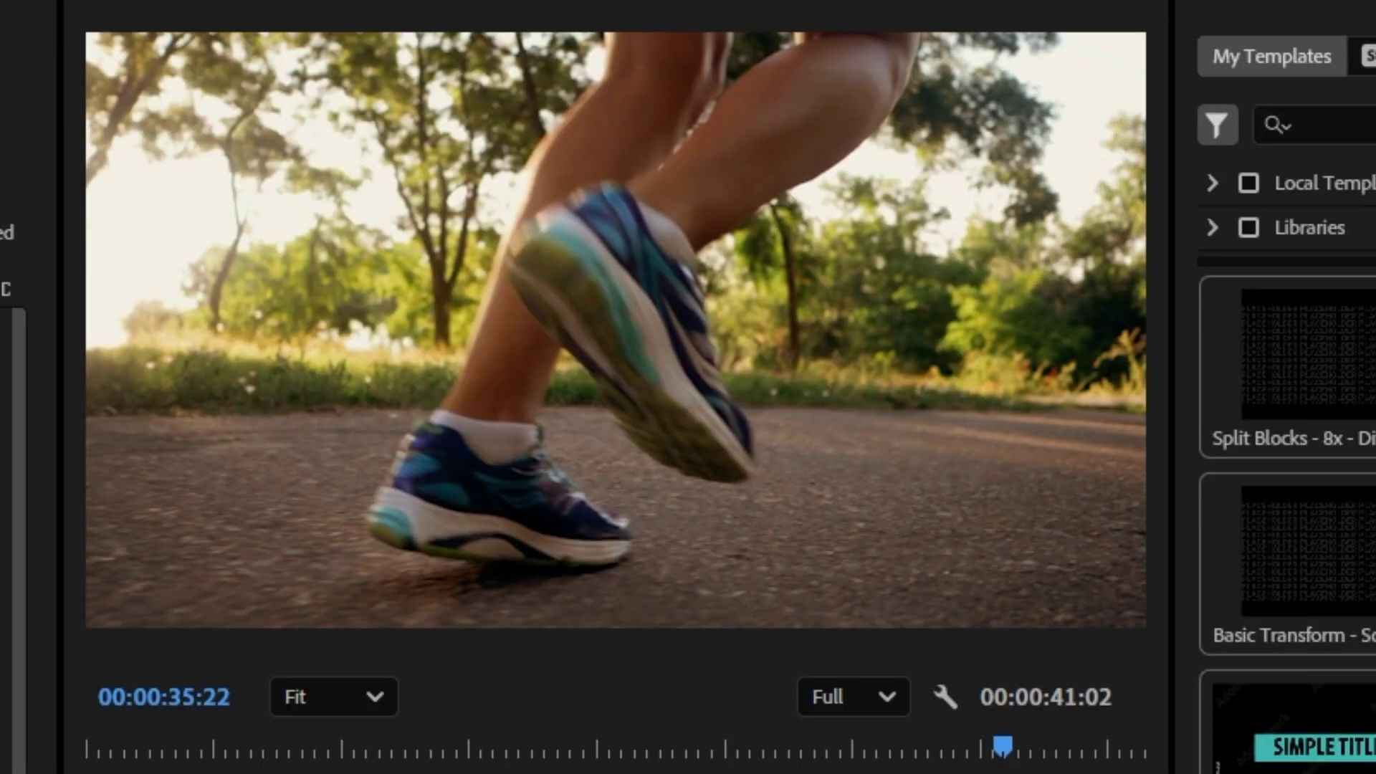
pyautogui.press('space')
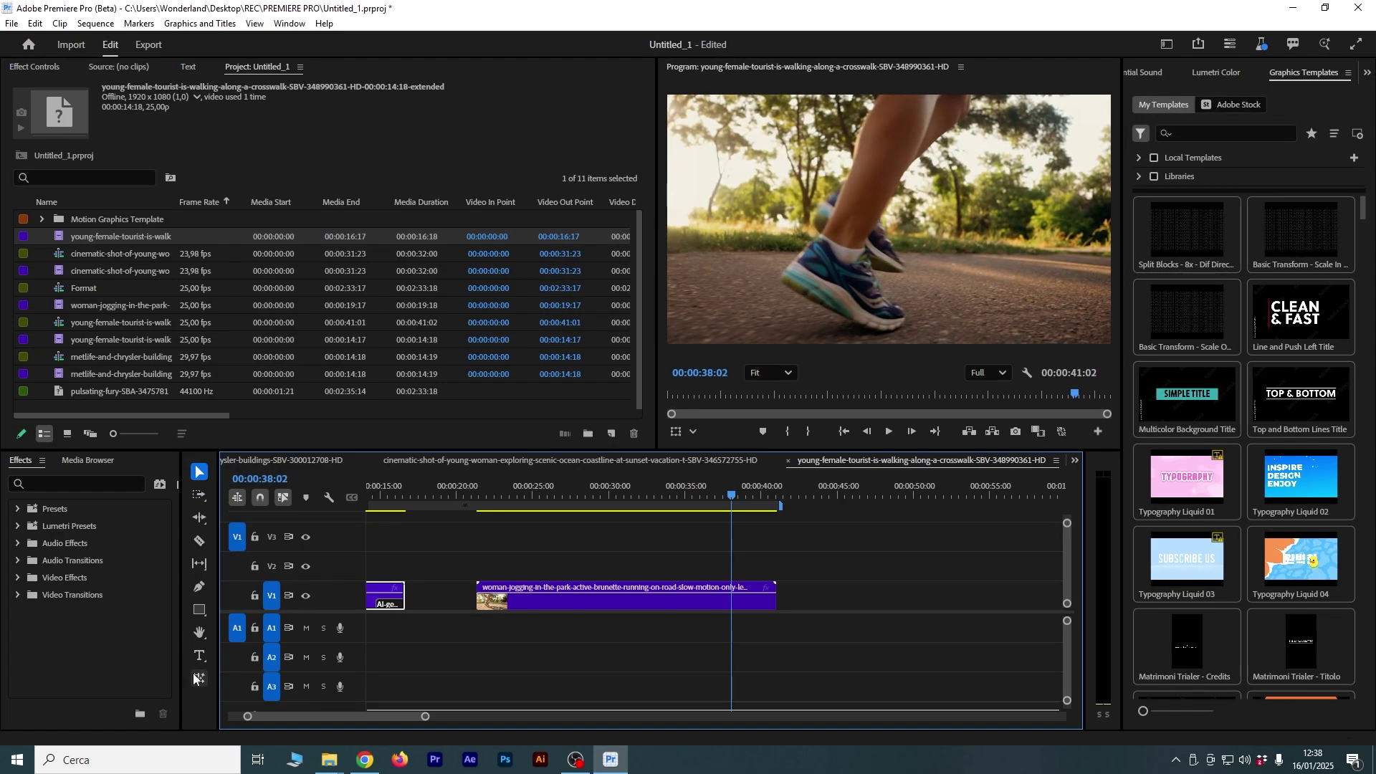
pyautogui.click(198, 678)
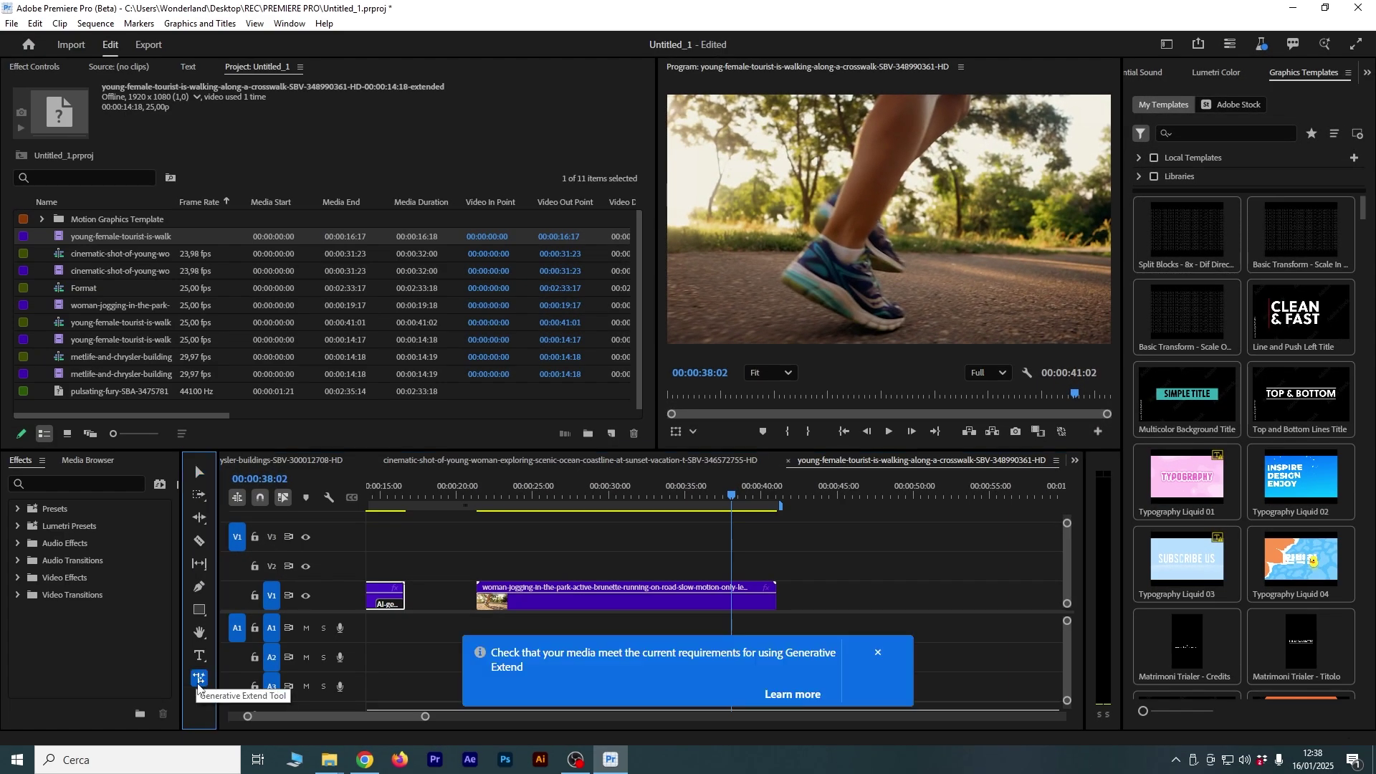
# - Lengthen the jogging clip's end to about 43 seconds, then switch to the coastline sequence
pyautogui.moveTo(777, 600); pyautogui.dragTo(807, 601)
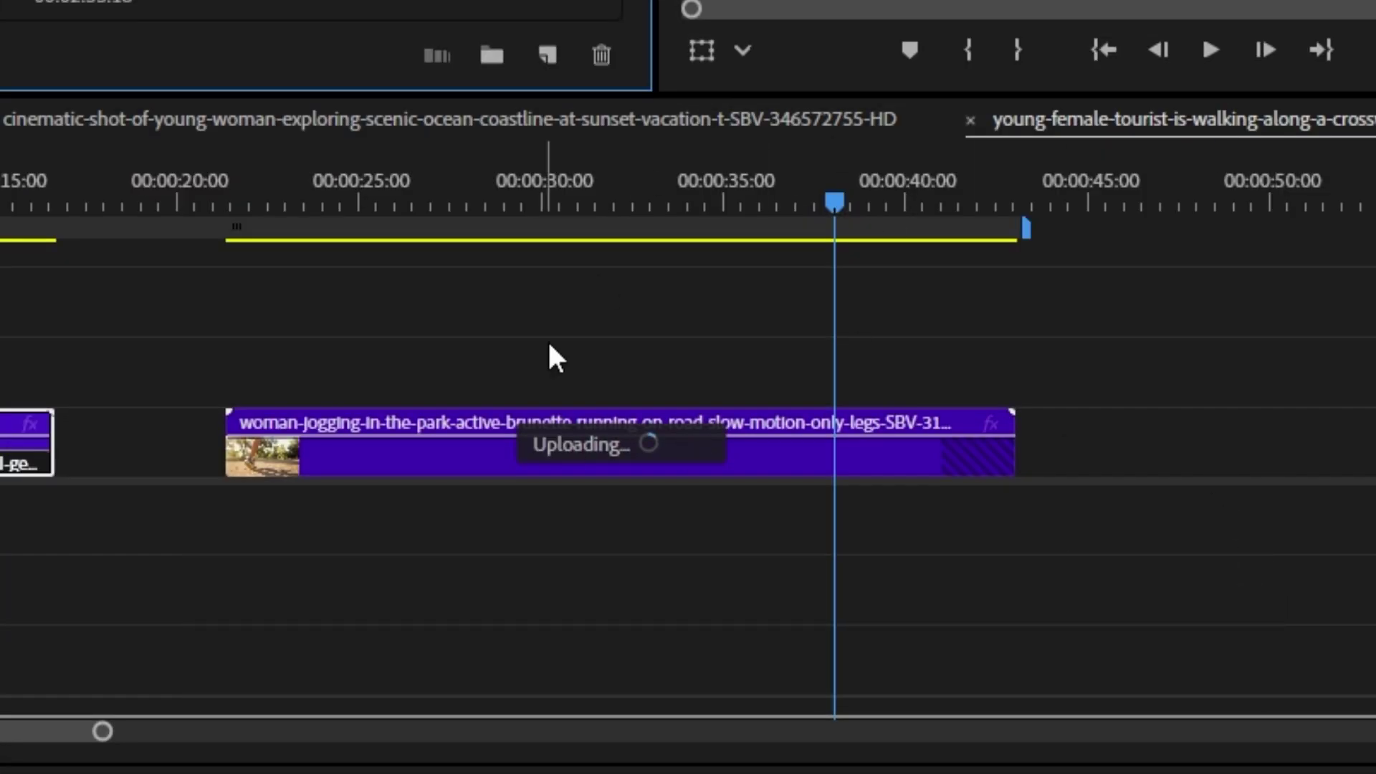
pyautogui.click(918, 204)
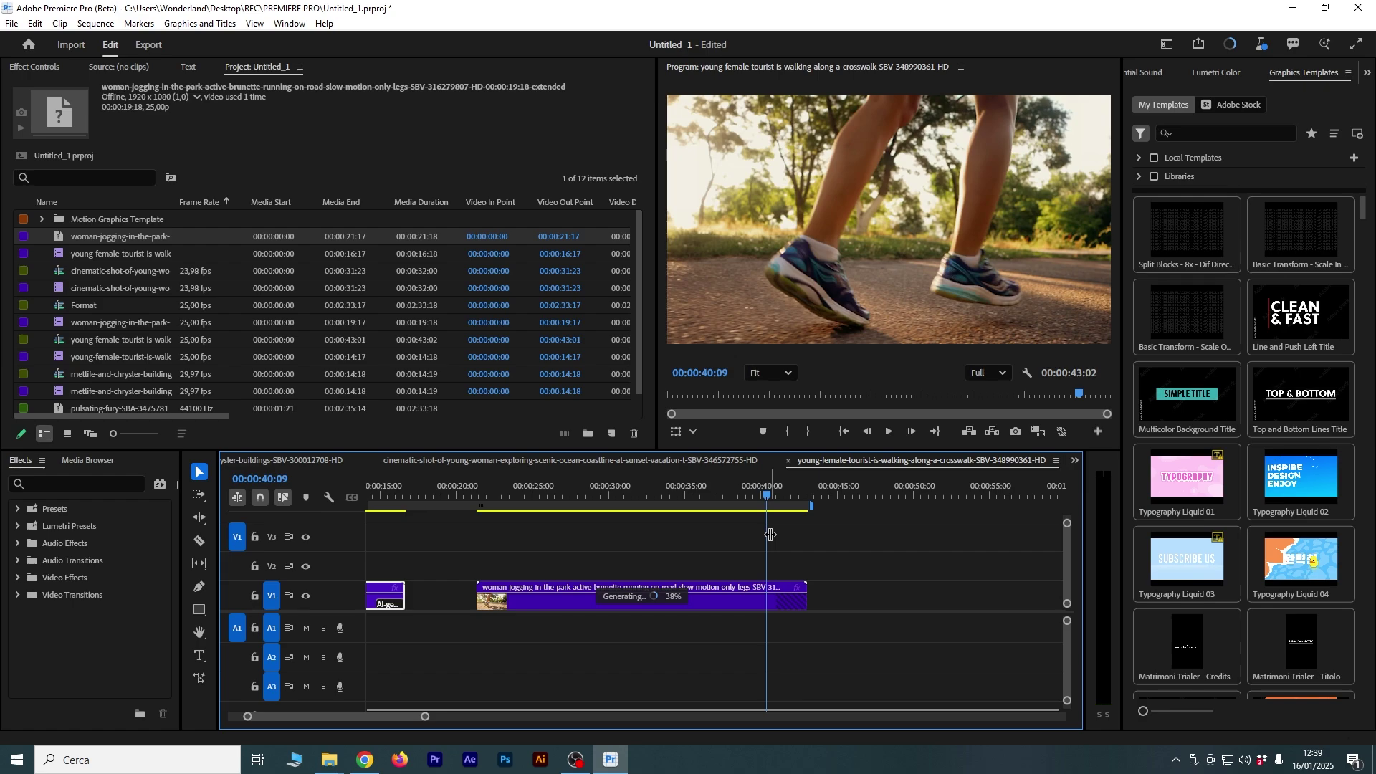
pyautogui.click(705, 459)
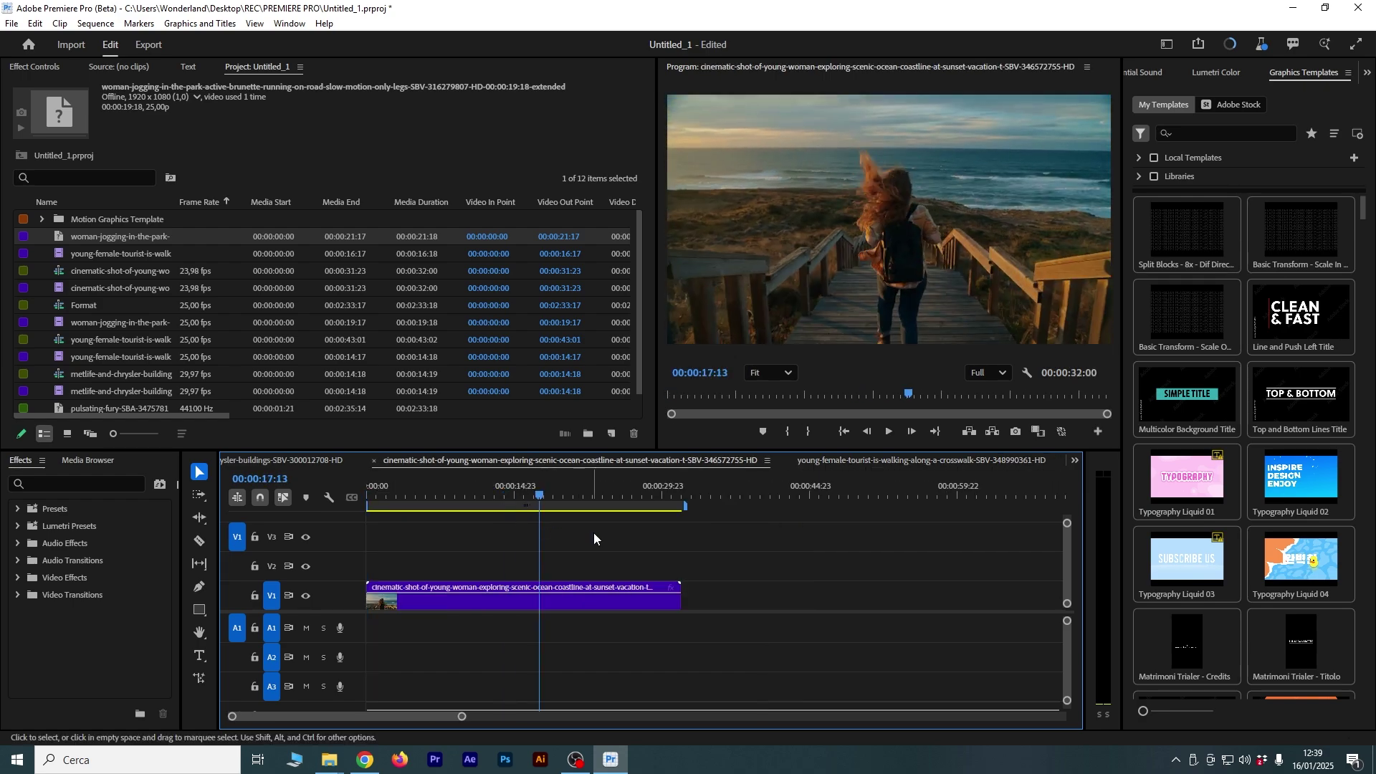
# - Park near 30 seconds and extend the coastline clip's end by two seconds with Generative Extend
pyautogui.click(678, 493)
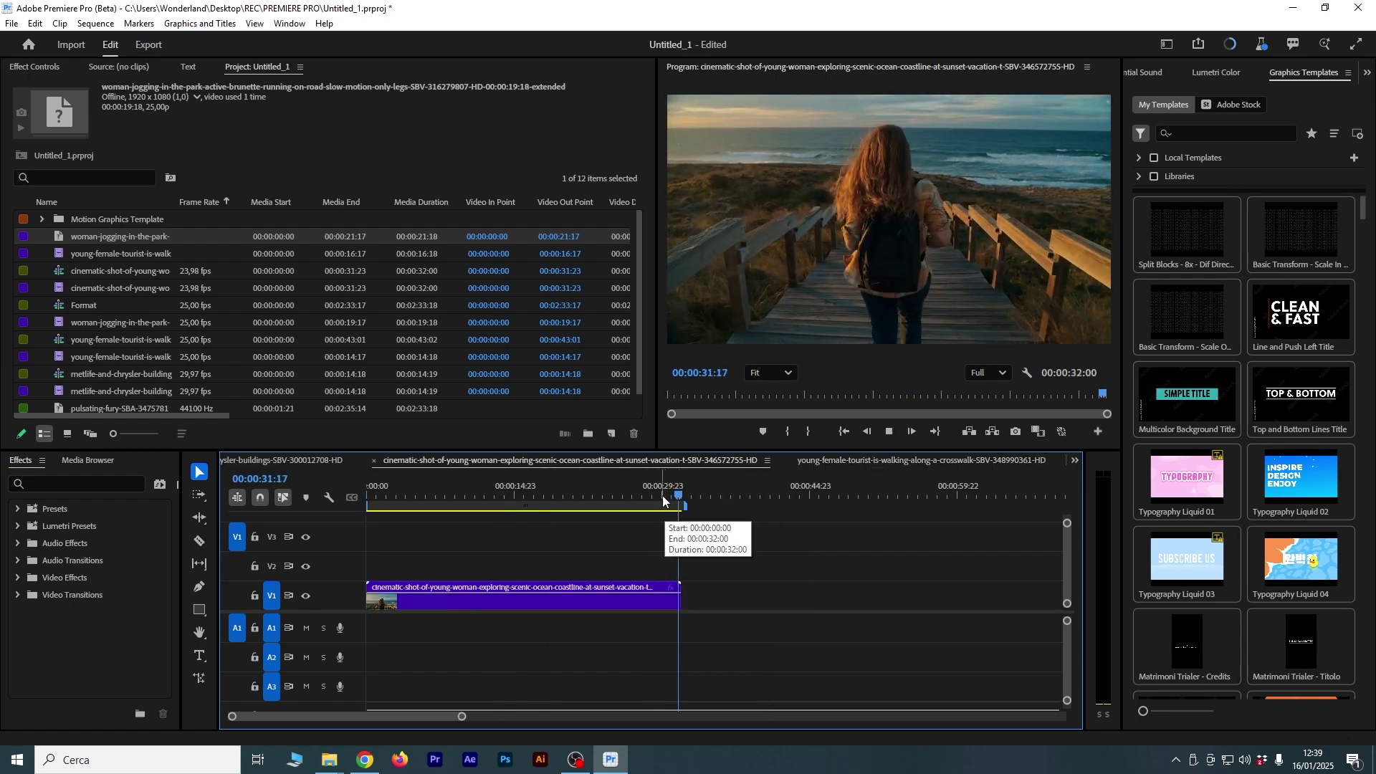
pyautogui.click(660, 494)
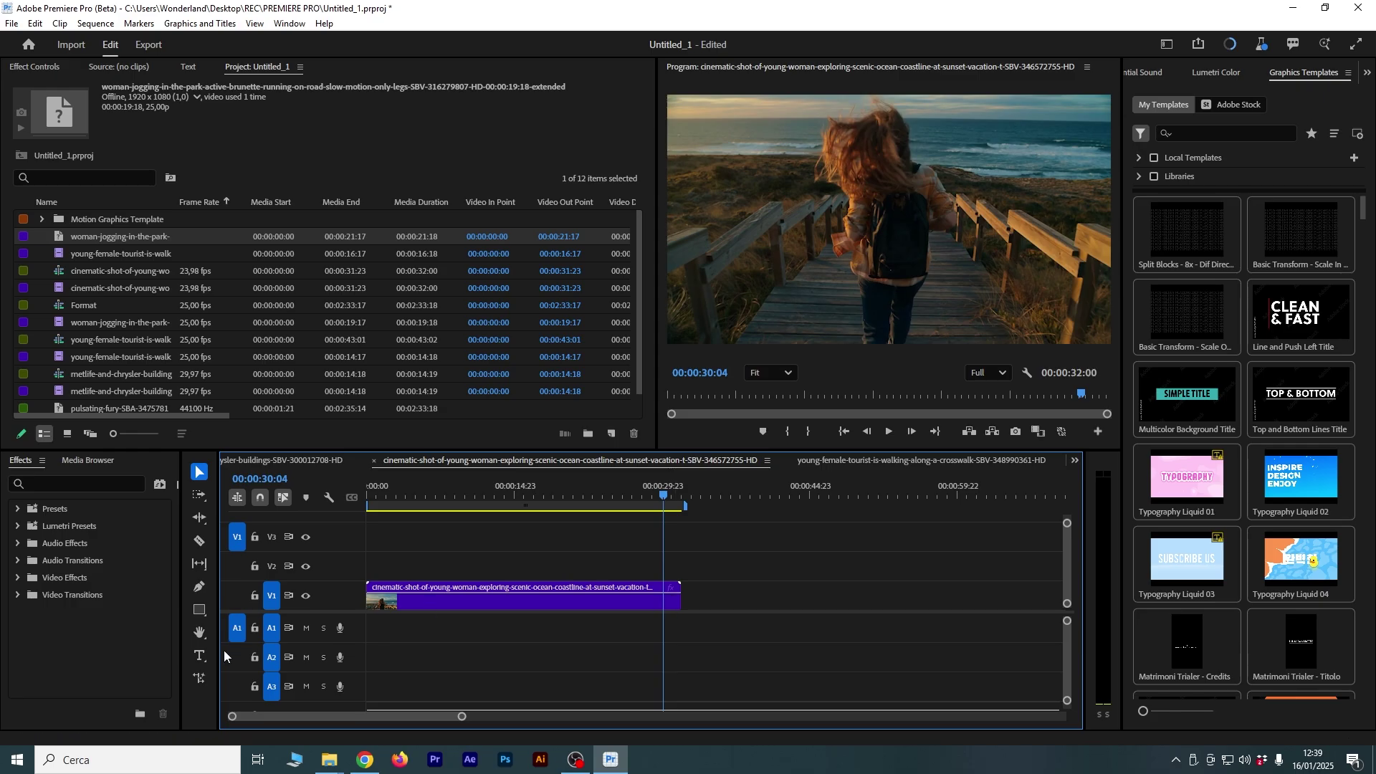
pyautogui.click(199, 678)
pyautogui.moveTo(679, 599); pyautogui.dragTo(797, 604)
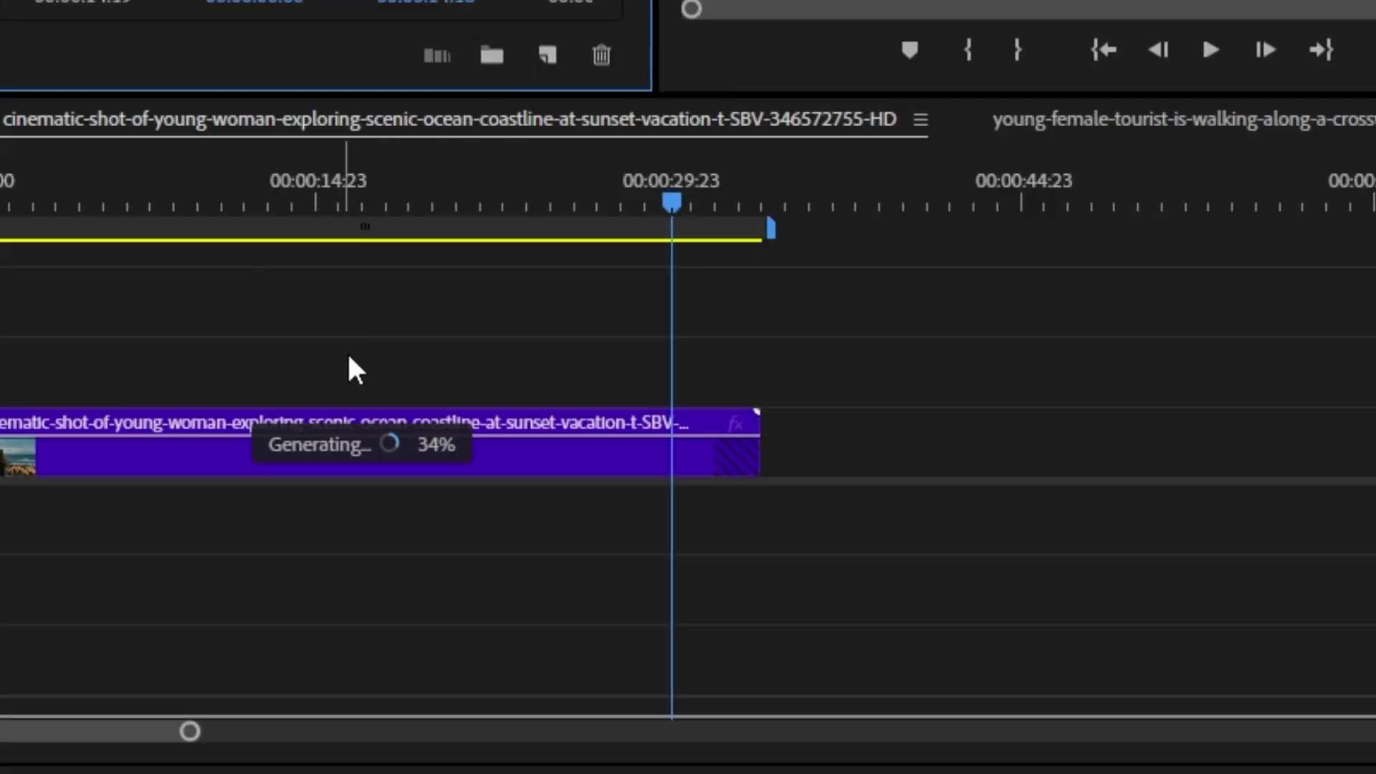
pyautogui.click(1073, 118)
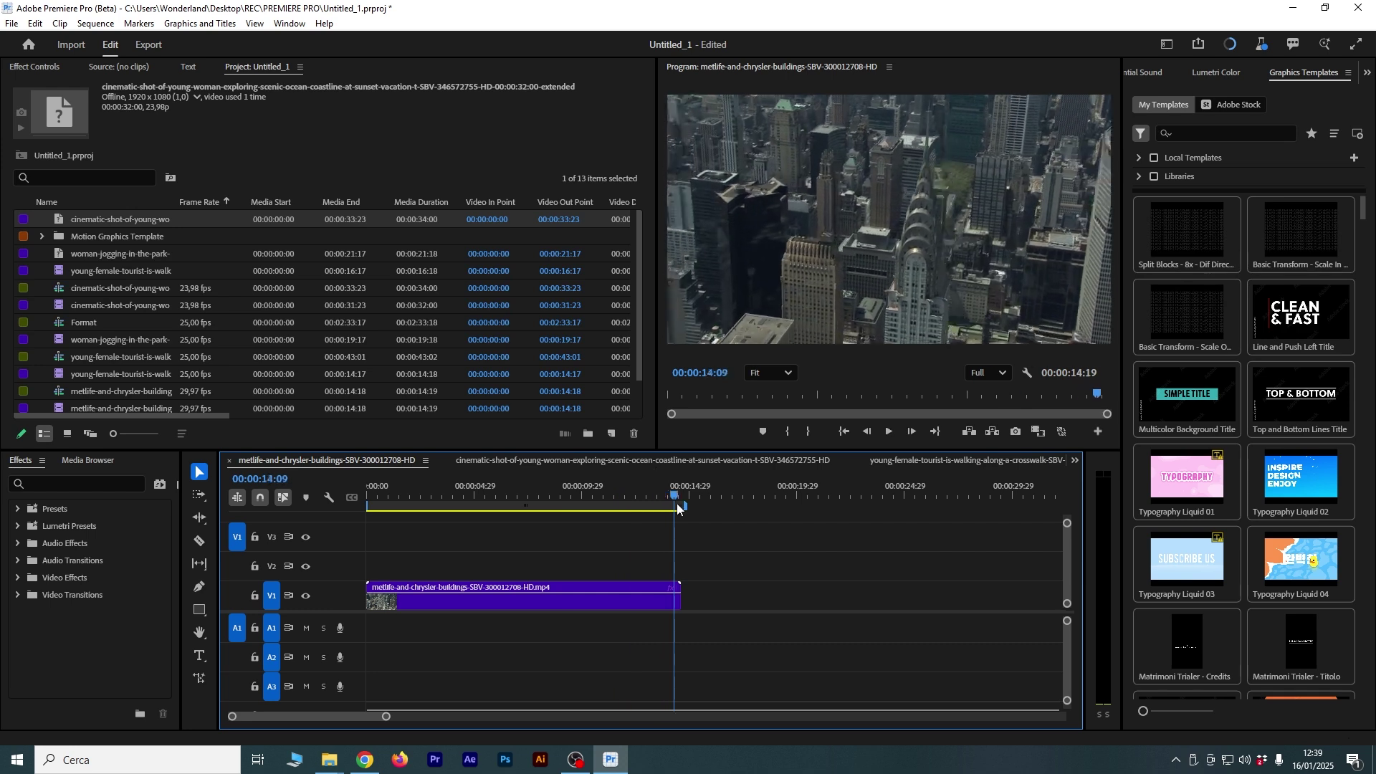
# - Move back to an earlier point in the city-buildings clip, then return to the young-female-tourist sequence
pyautogui.click(520, 493)
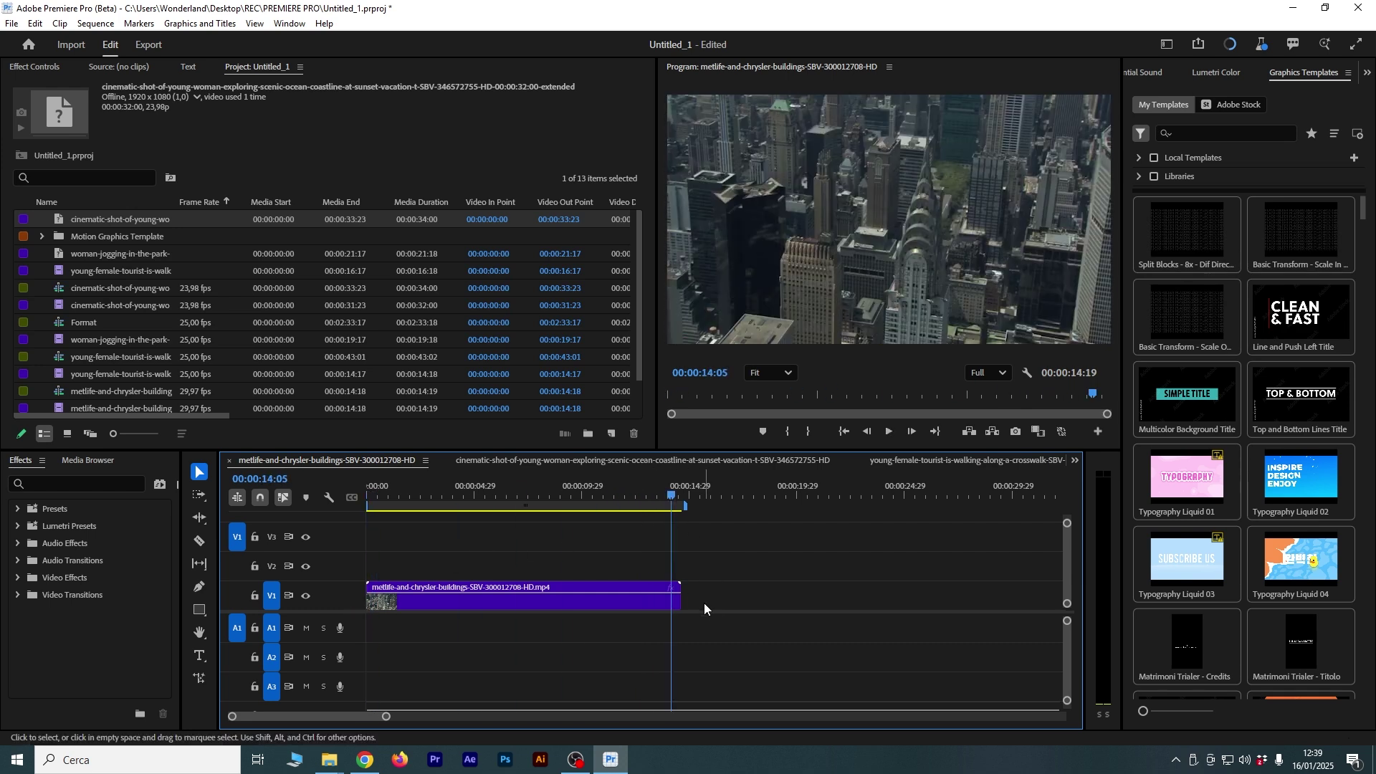
pyautogui.click(1074, 460)
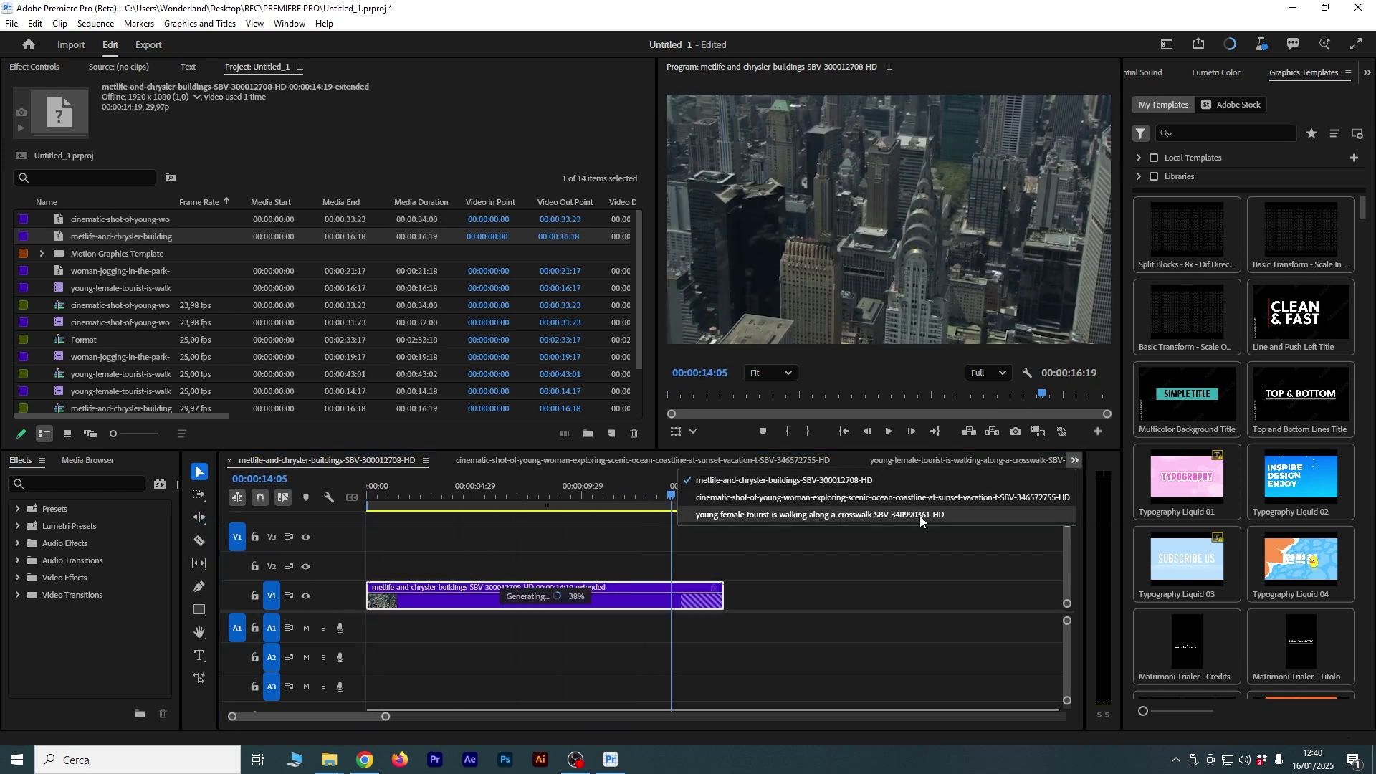
pyautogui.click(918, 514)
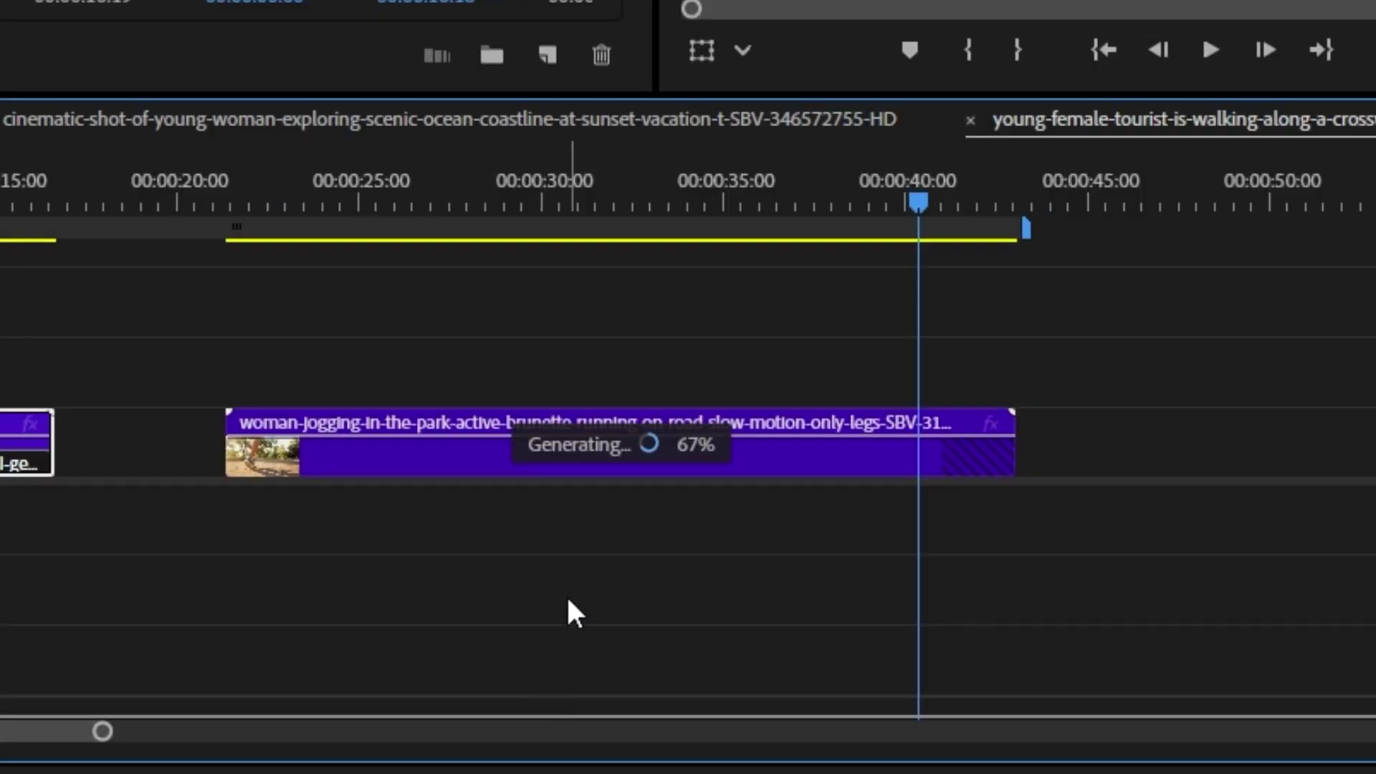
# - Play the jogging clip from about 37 seconds through its finished generated tail, then stop playback
pyautogui.moveTo(913, 201); pyautogui.dragTo(832, 200)
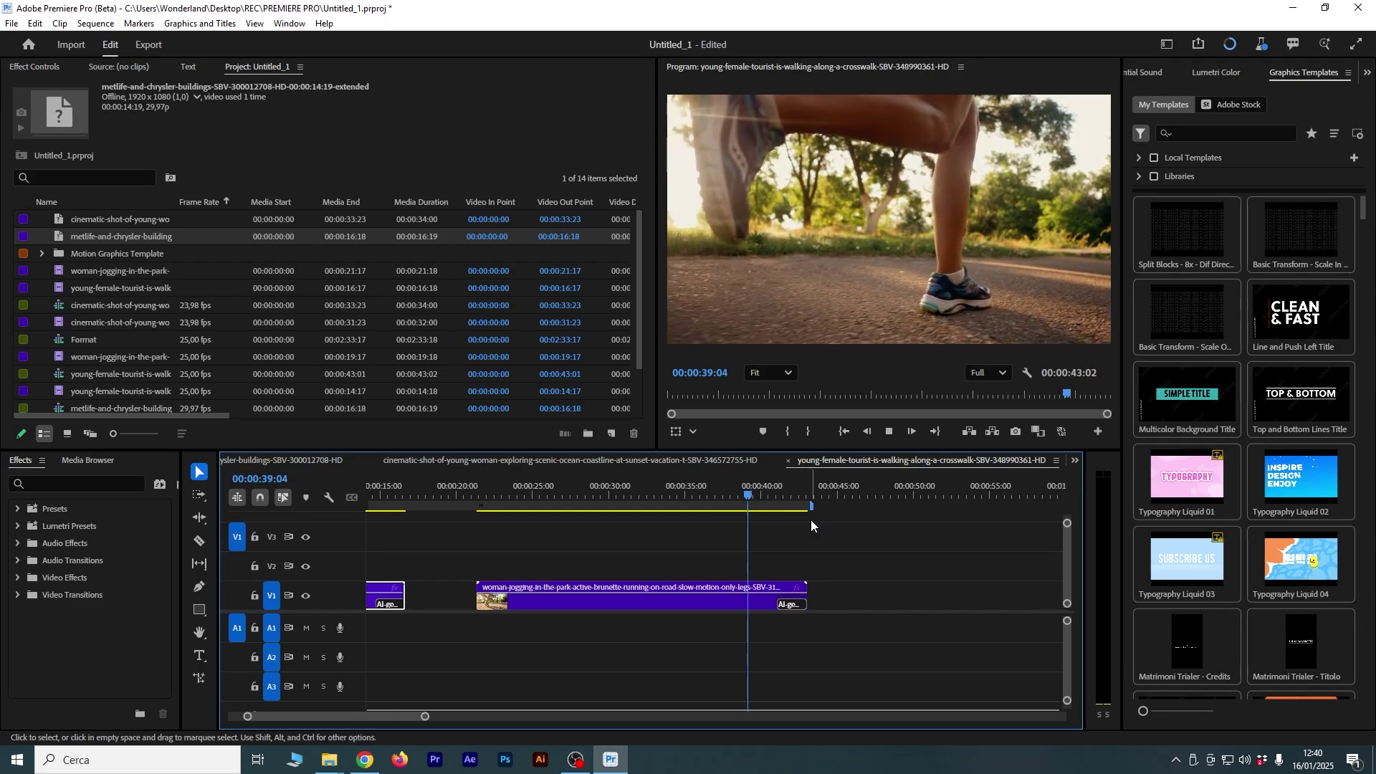
pyautogui.press('space')
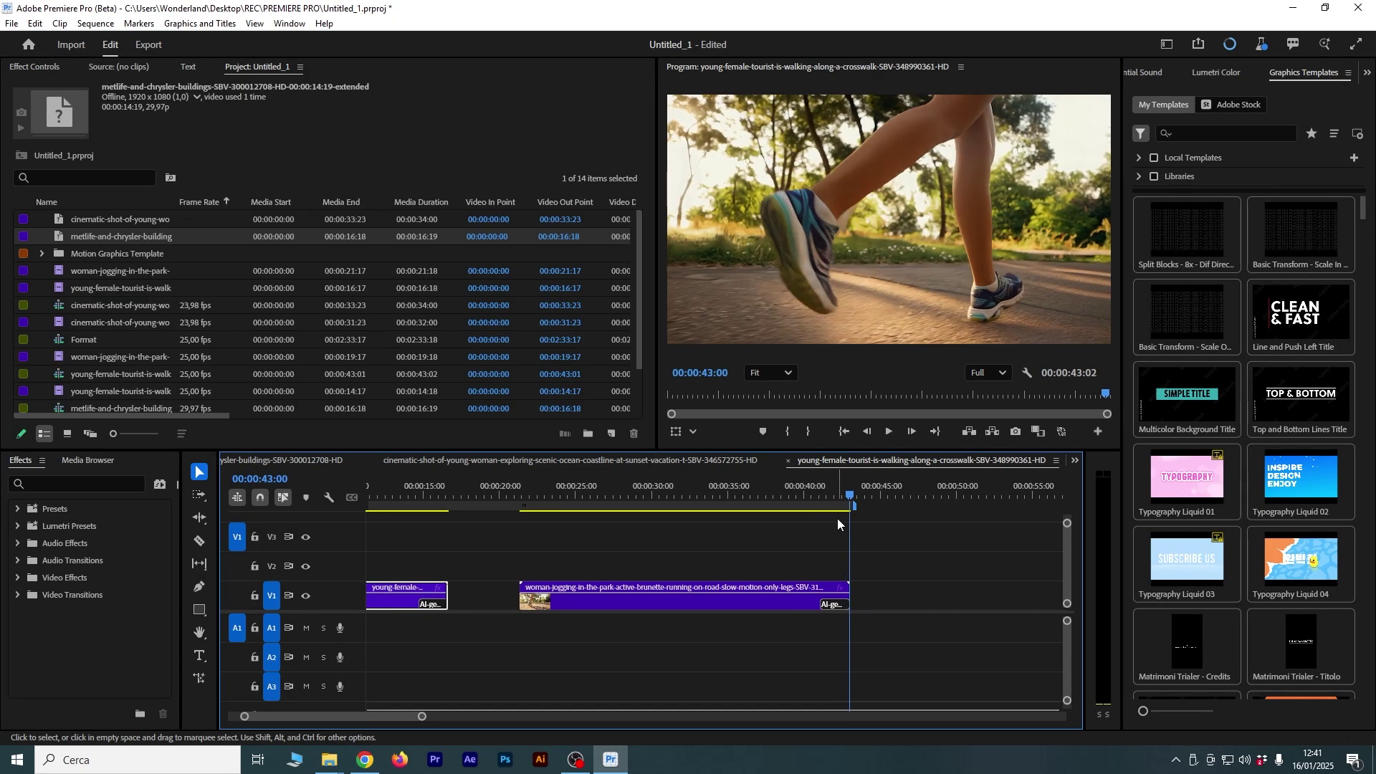
pyautogui.moveTo(835, 500); pyautogui.dragTo(786, 500)
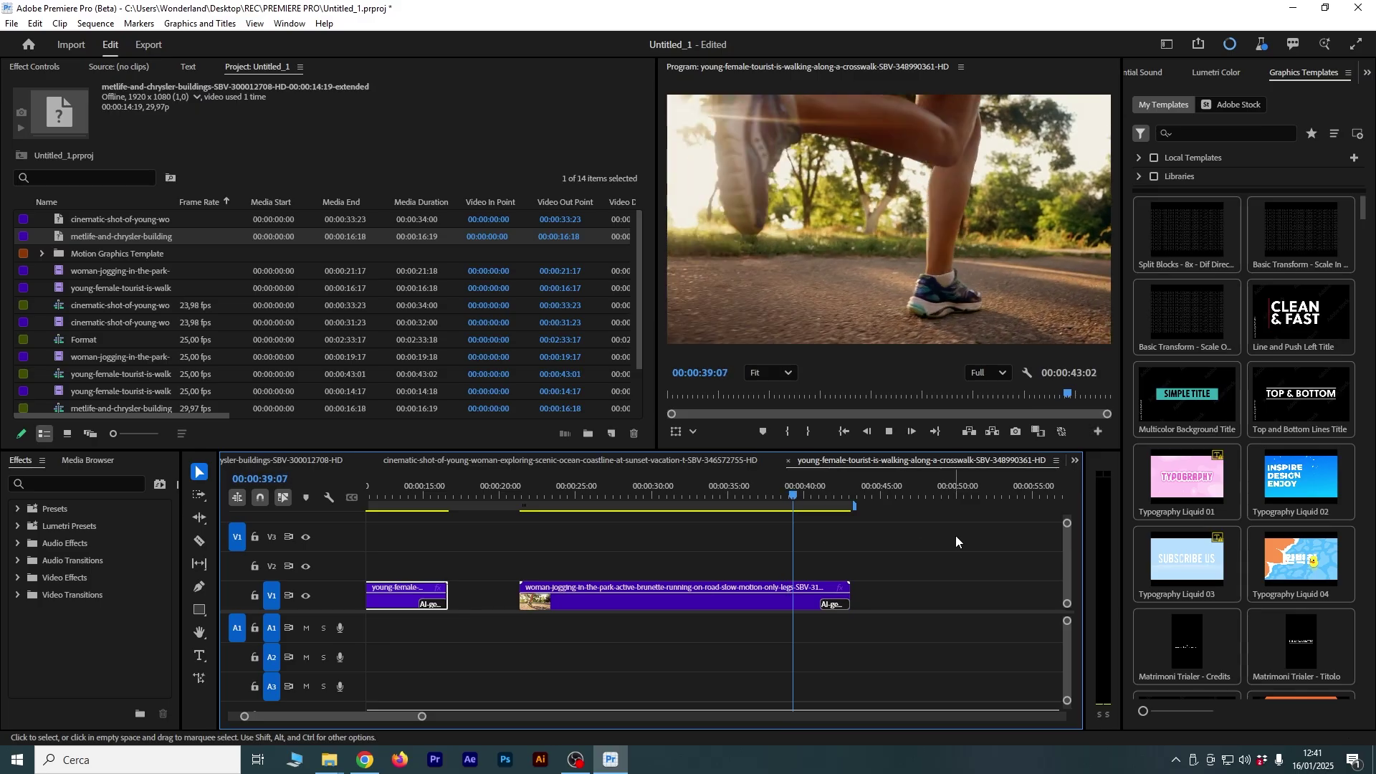
pyautogui.press('space')
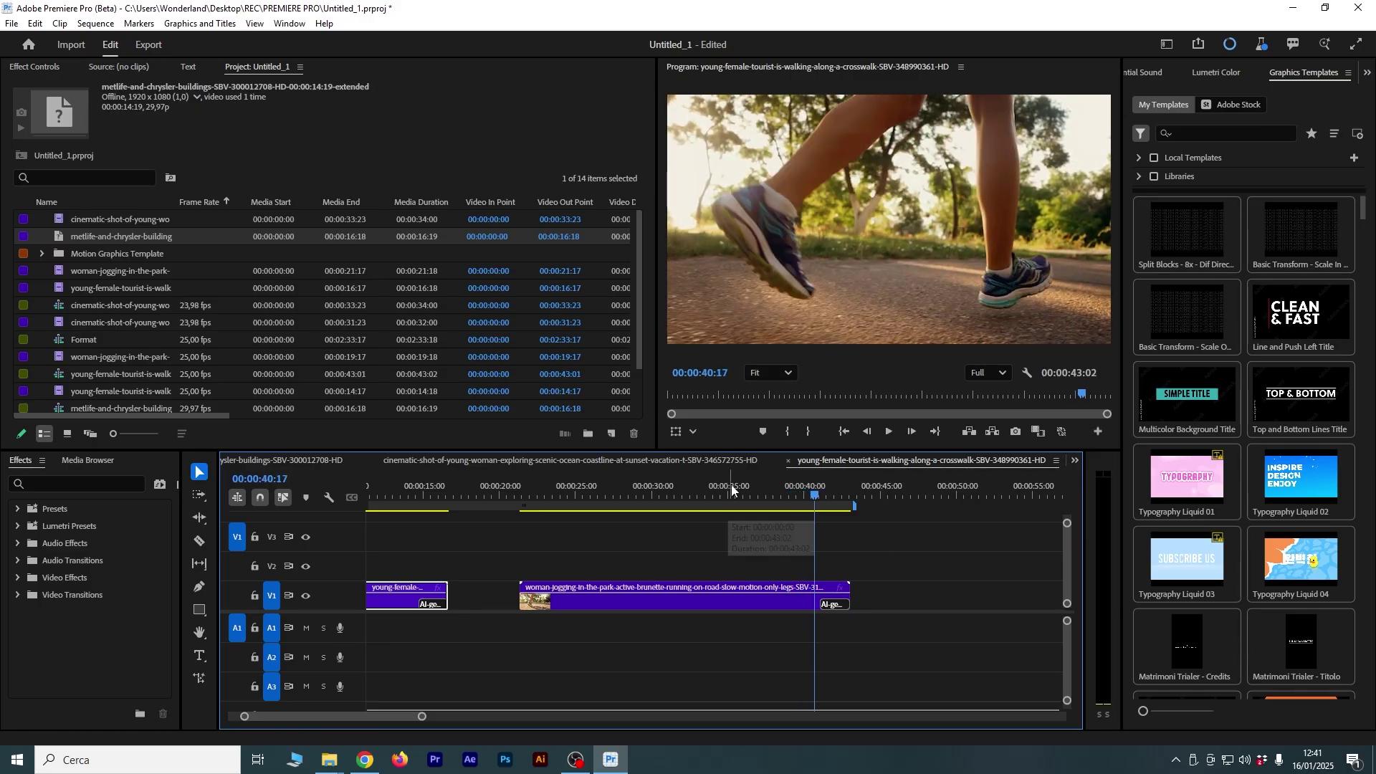
pyautogui.click(1076, 461)
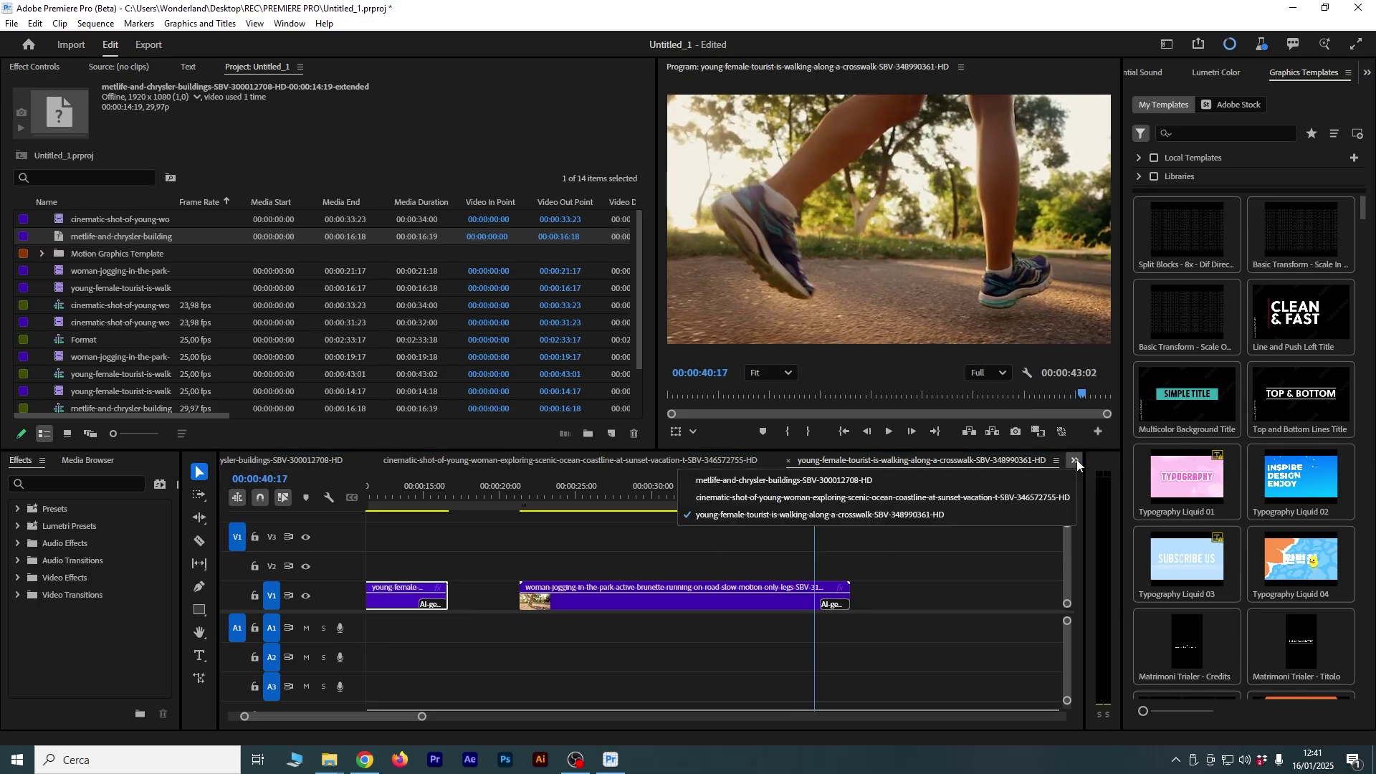
# - Switch to the coastline sequence, zoom the timeline, and play from about 18 seconds through the generated ending
pyautogui.click(1003, 497)
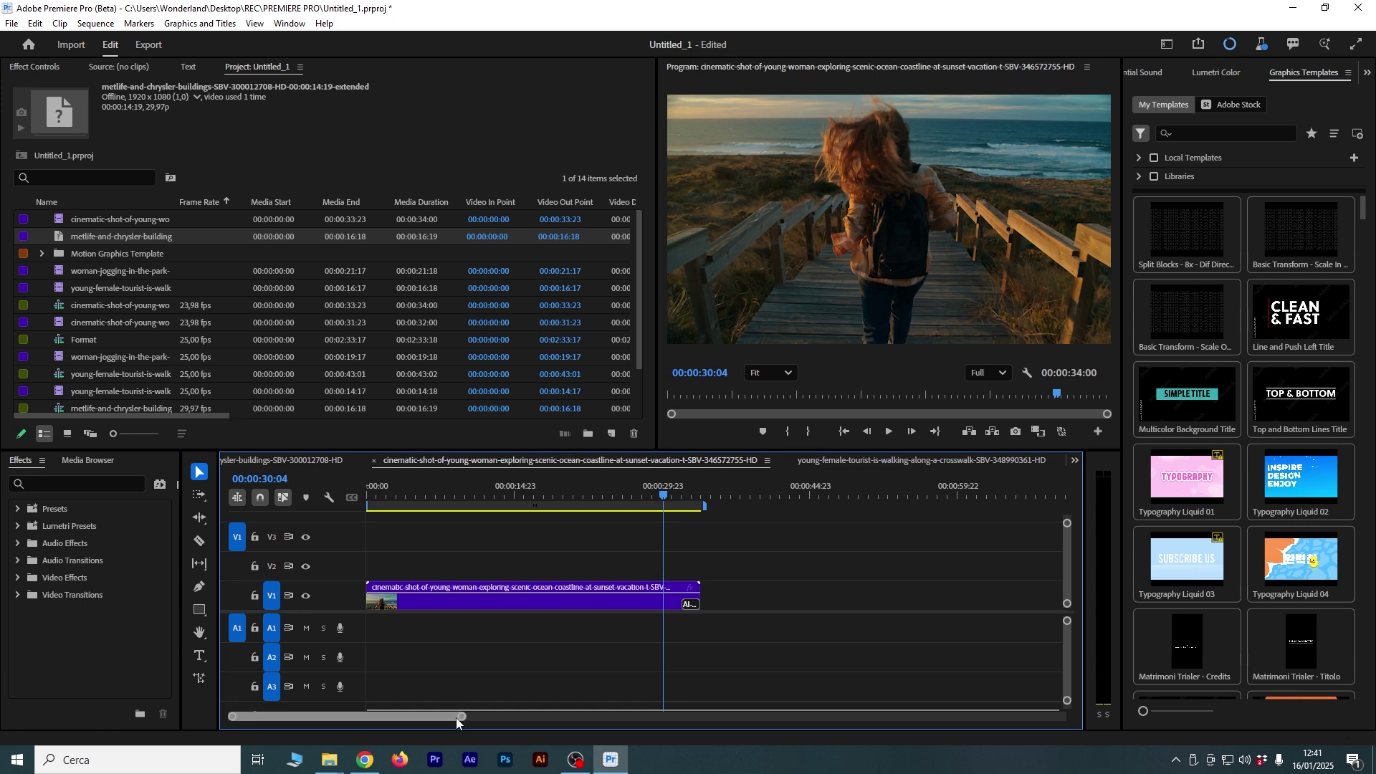
pyautogui.moveTo(456, 716); pyautogui.dragTo(380, 717)
pyautogui.click(440, 493)
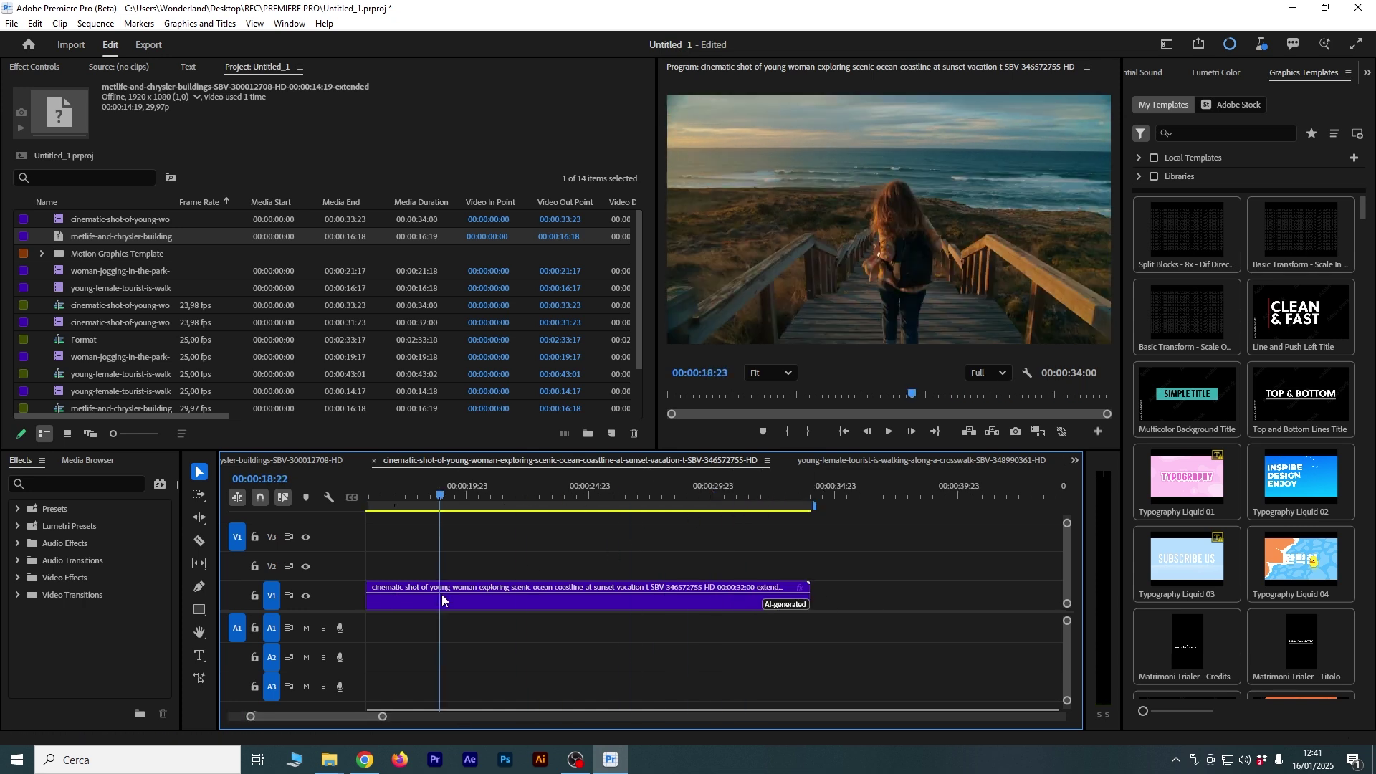
pyautogui.press('space')
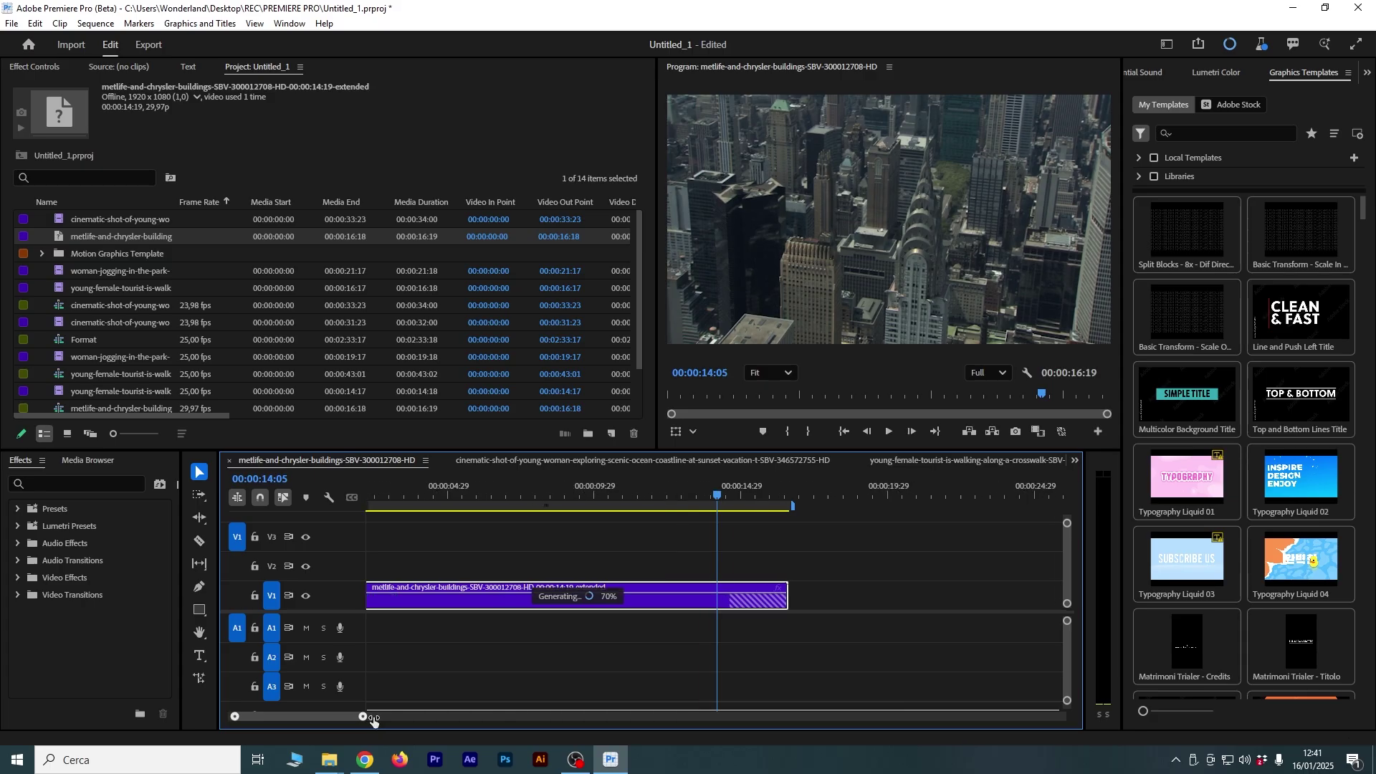
# - Zoom the timeline in on the city-buildings clip and play its ending from about 14 seconds
pyautogui.moveTo(362, 717); pyautogui.dragTo(341, 717)
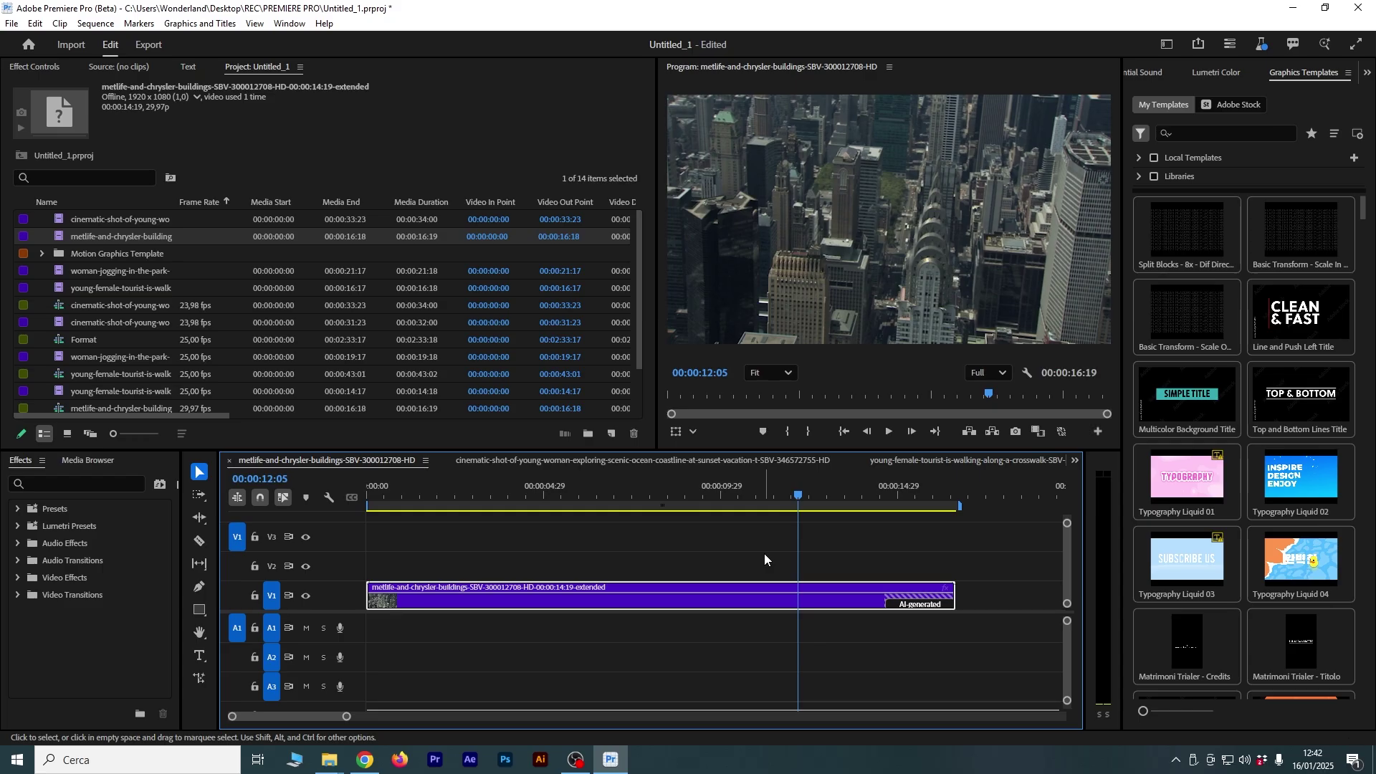
pyautogui.click(764, 553)
pyautogui.click(867, 502)
pyautogui.press('space')
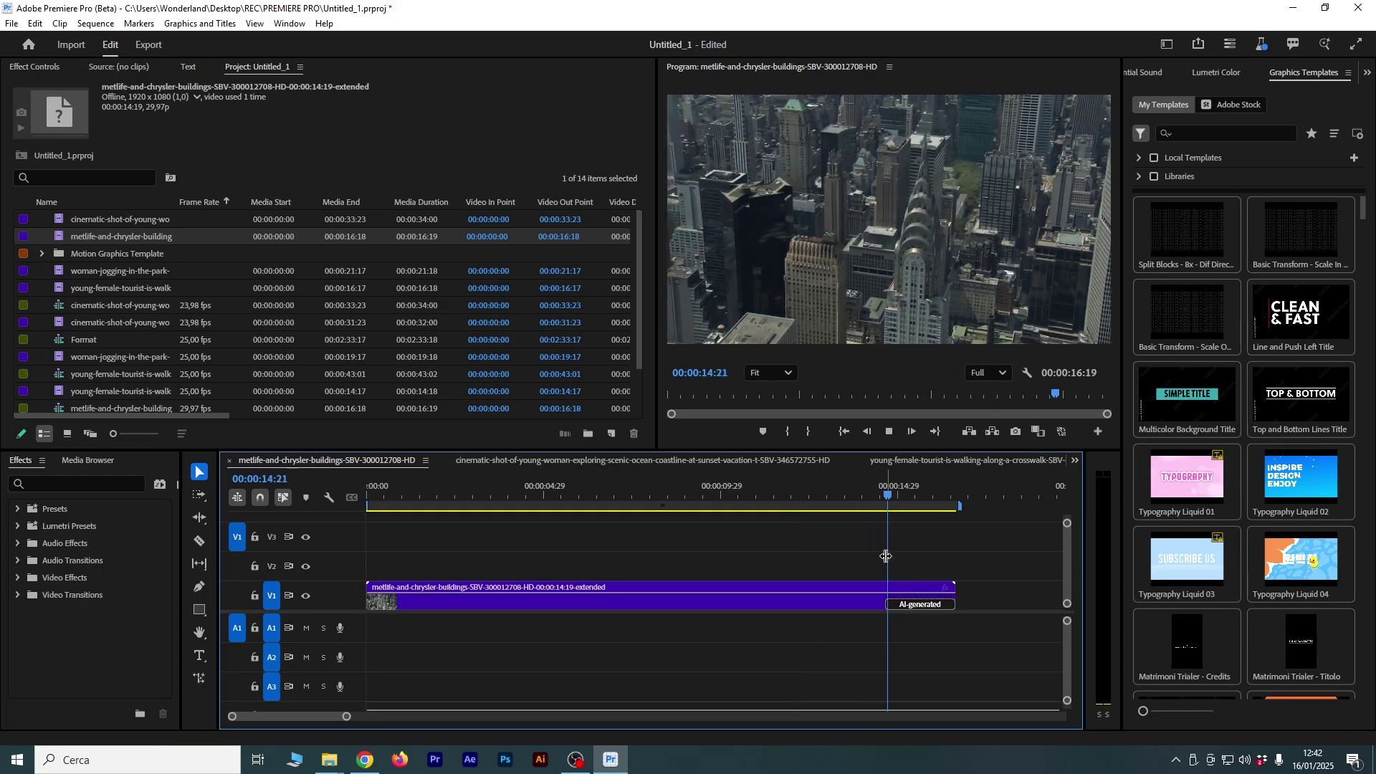
# - Inspect the AI-generated tail frame by frame around 00:00:14:03–00:00:14:17 and preview it in Export
pyautogui.click(866, 496)
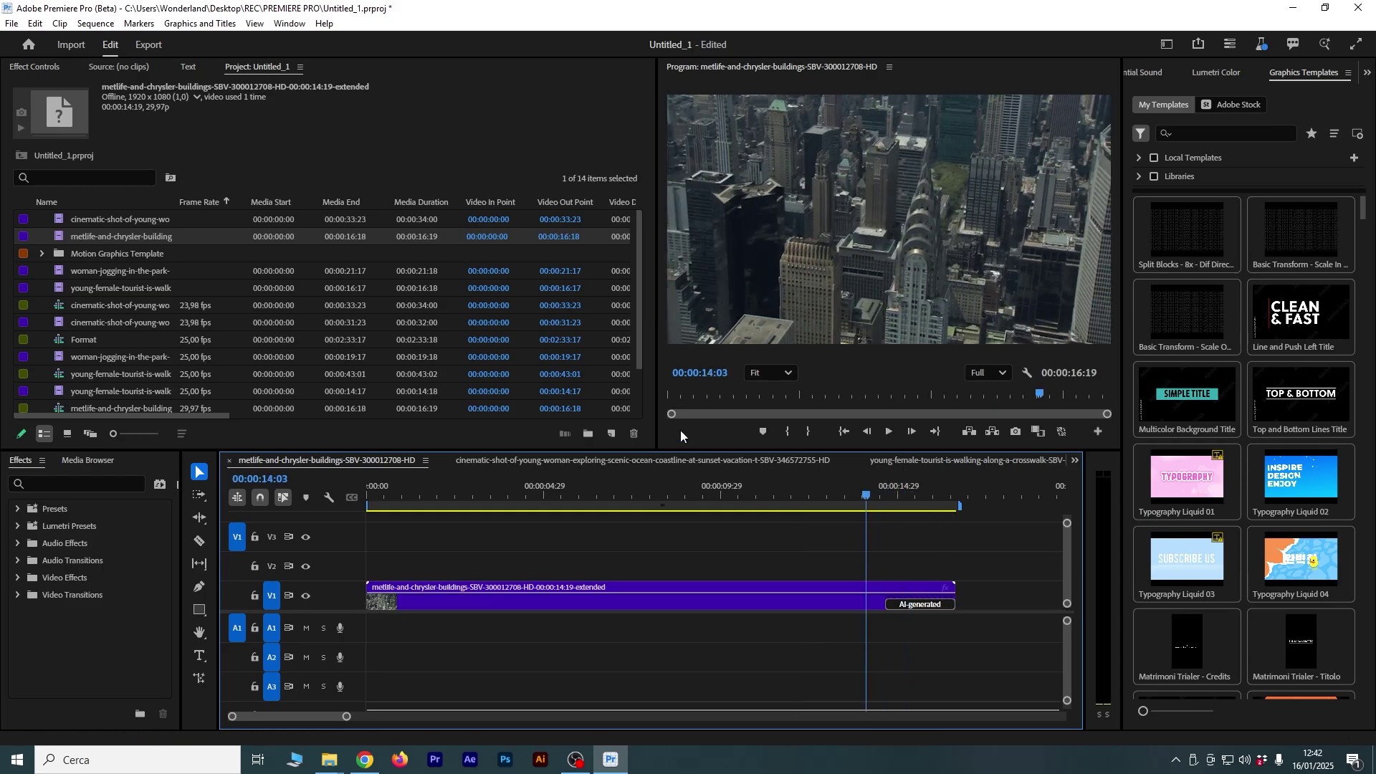
pyautogui.press('space')
pyautogui.press('space')
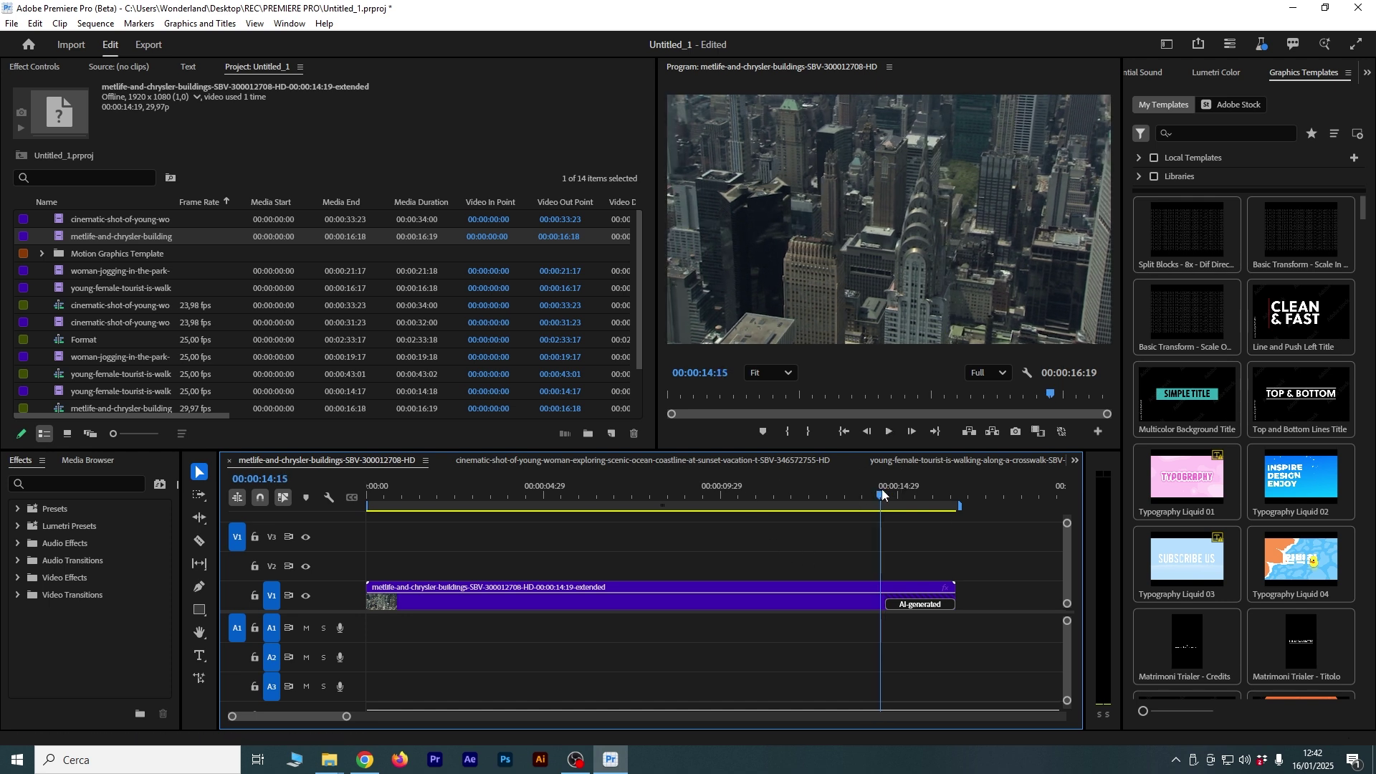
pyautogui.click(884, 490)
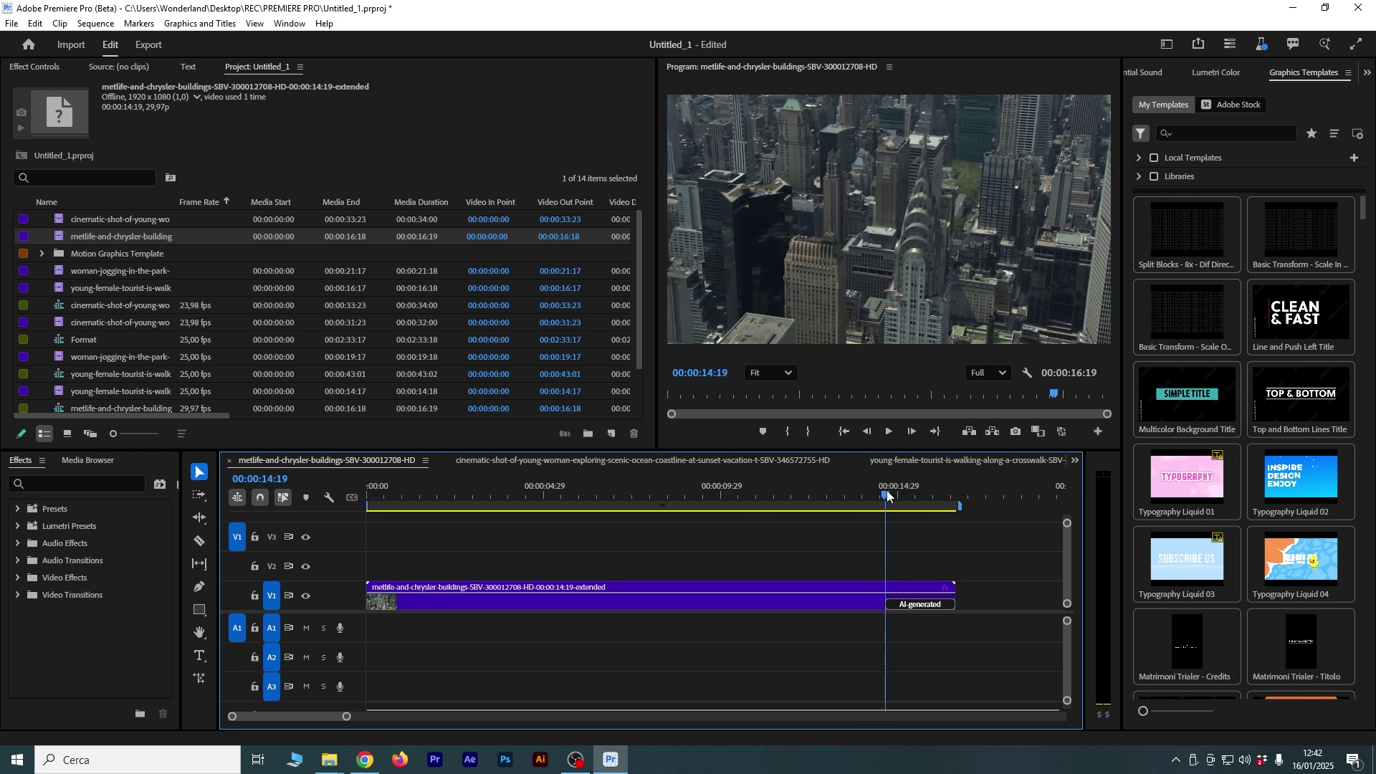
pyautogui.moveTo(883, 496)
pyautogui.mouseDown()
pyautogui.moveTo(905, 625)
pyautogui.moveTo(365, 658)
pyautogui.mouseUp()
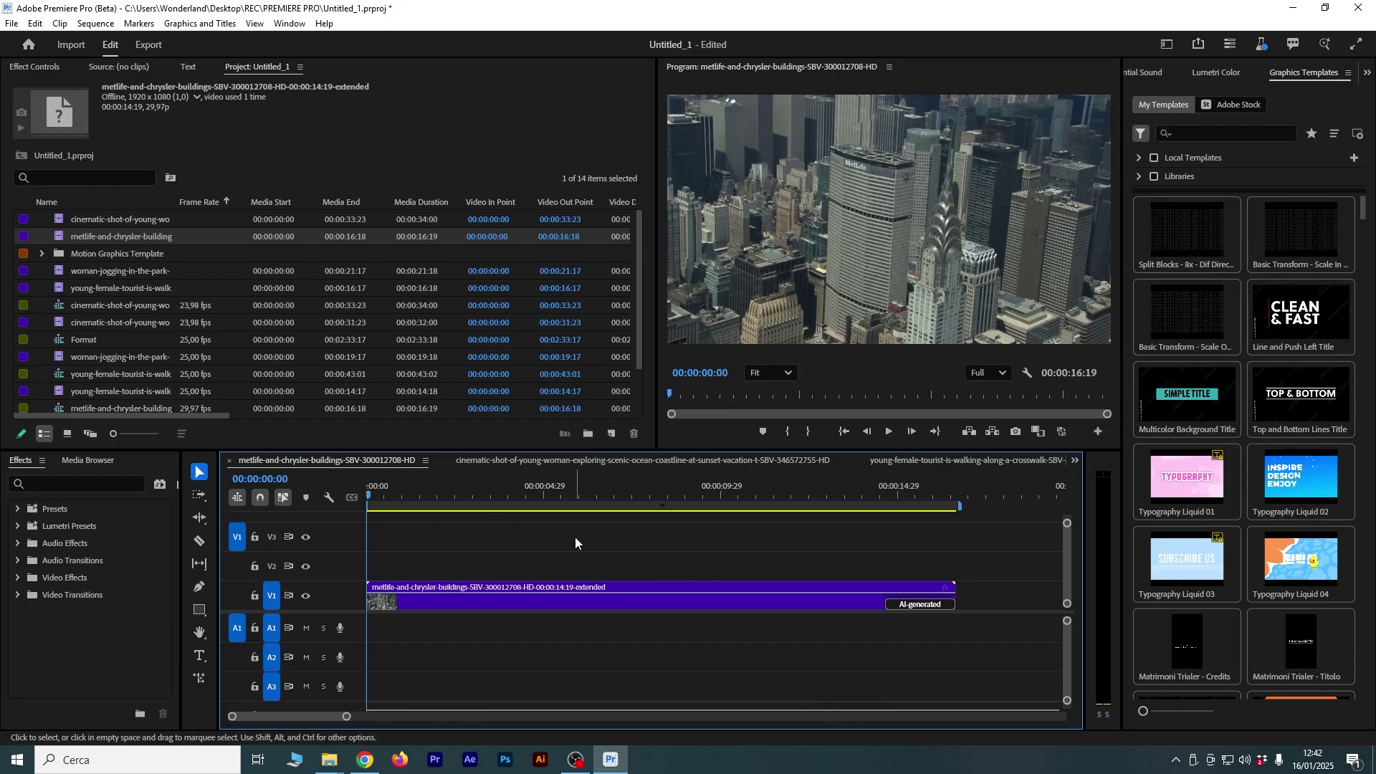
pyautogui.hotkey('ctrl', 'm')
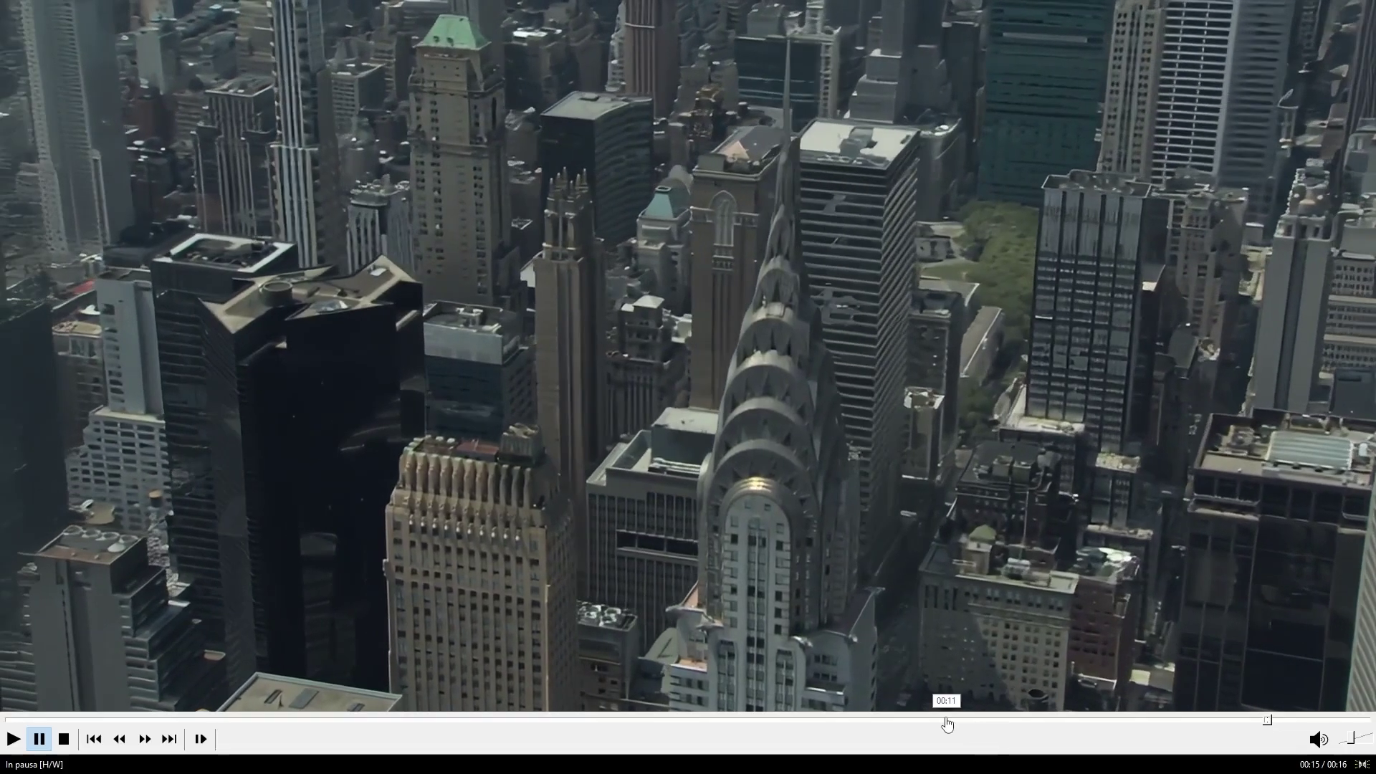
# - Play the extended city footage from about 11 seconds and open it full screen
pyautogui.click(947, 725)
pyautogui.press('space')
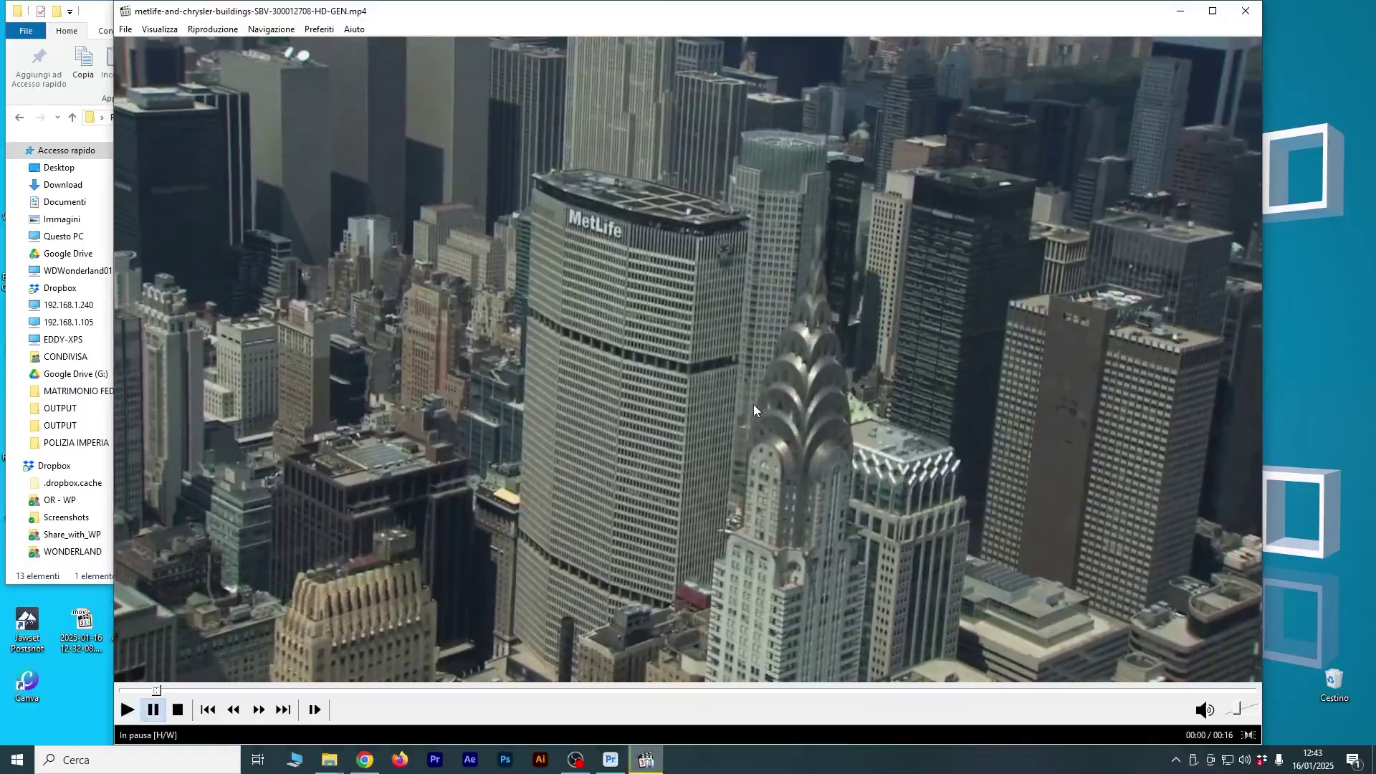
pyautogui.doubleClick(754, 404)
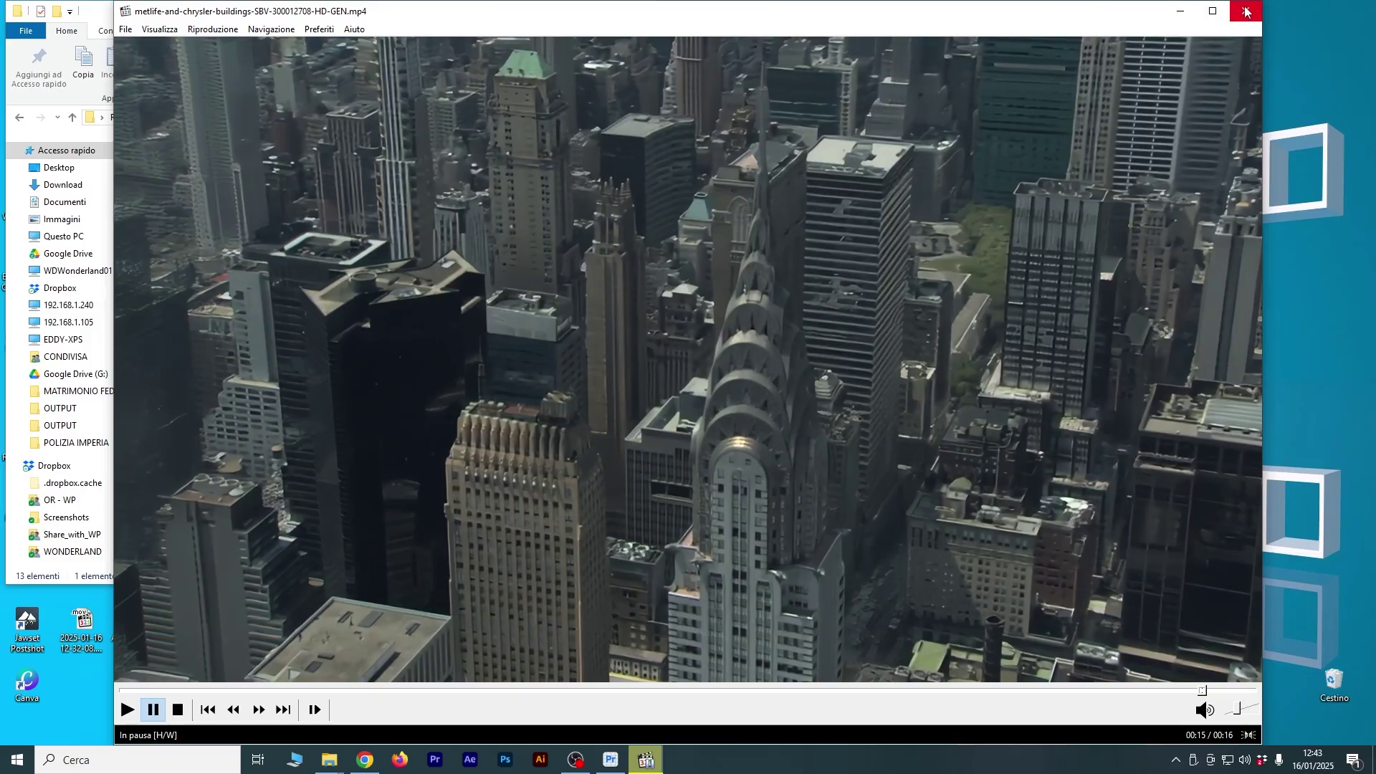
# - Close Media Player Classic after viewing the generated city video
pyautogui.click(1246, 11)
# - Zoom the timeline out to show the whole 00:00:16:19 extended city-buildings clip
pyautogui.moveTo(350, 721); pyautogui.dragTo(701, 717)
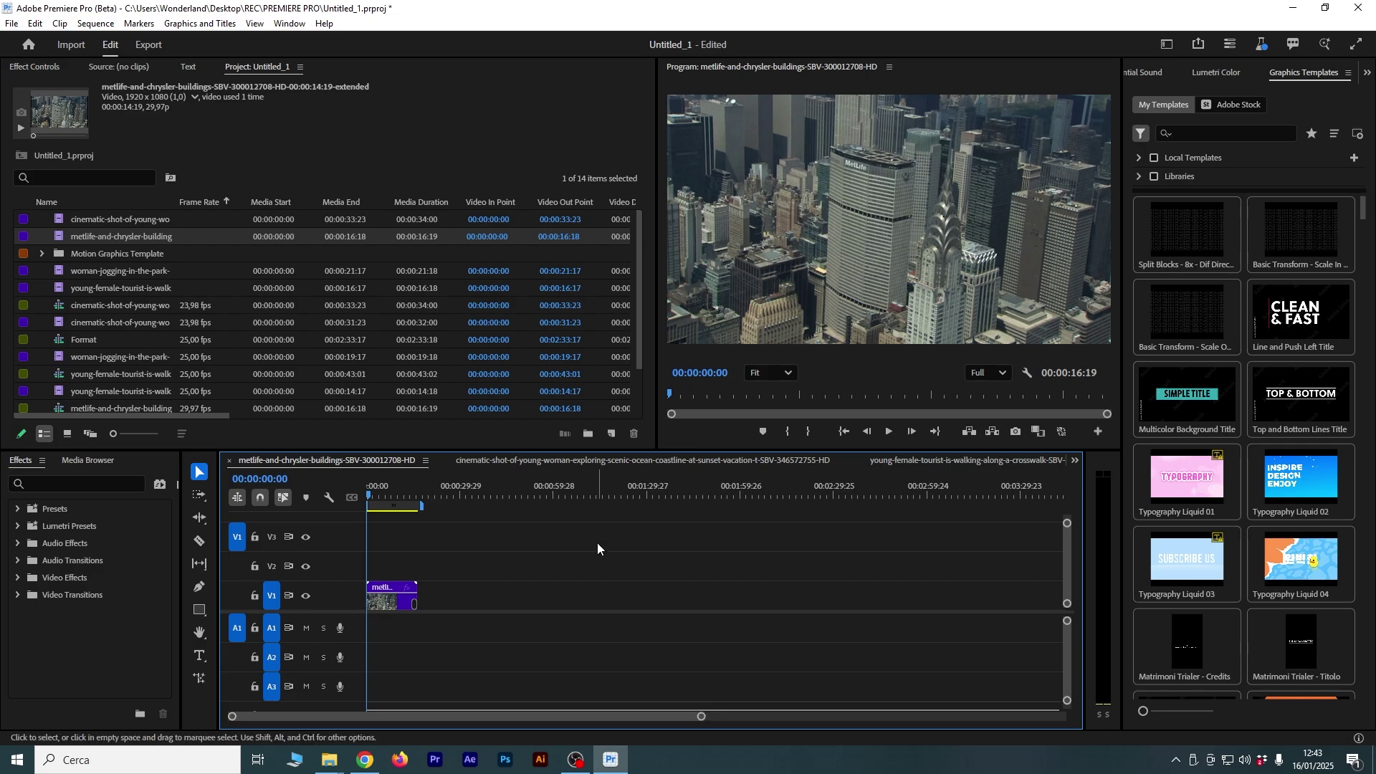